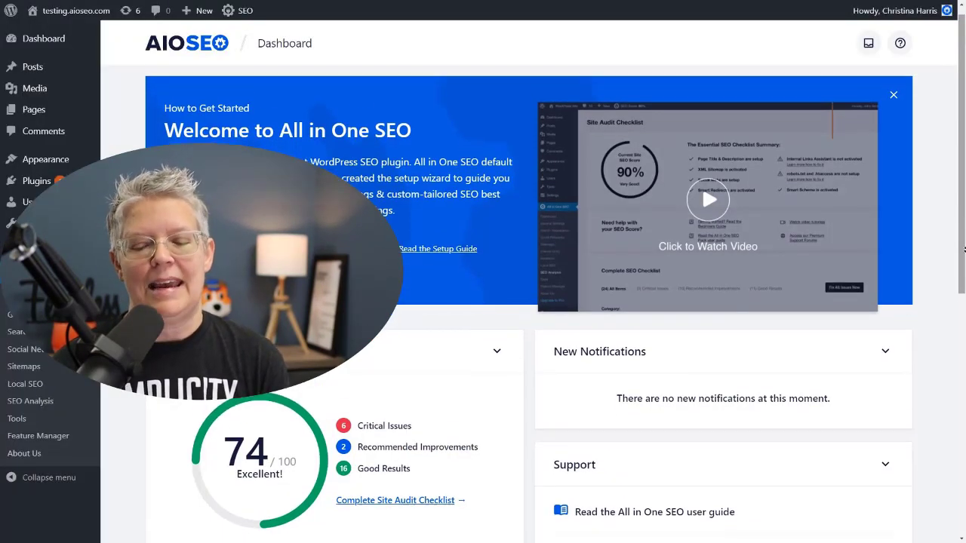
Step: Open the Complete Site Audit Checklist and review the SEO Analysis results for the 74 site score
scroll(964, 254, "down", 3)
scroll(964, 254, "down", 2)
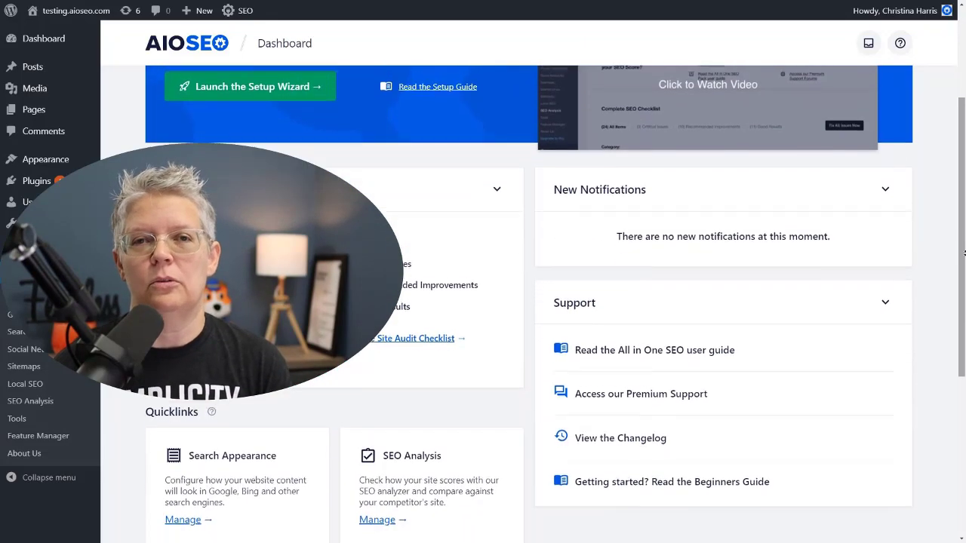
left_click(412, 277)
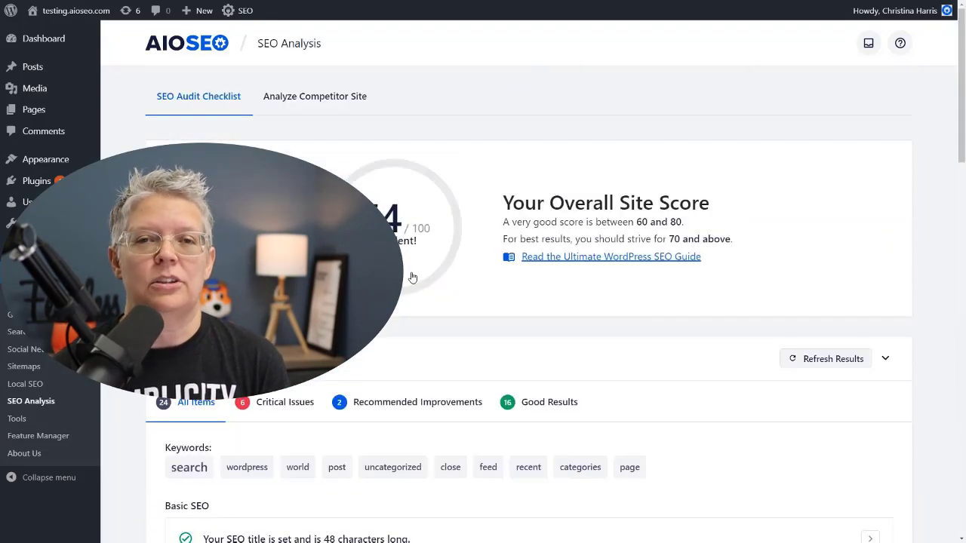
scroll(964, 147, "down", 1)
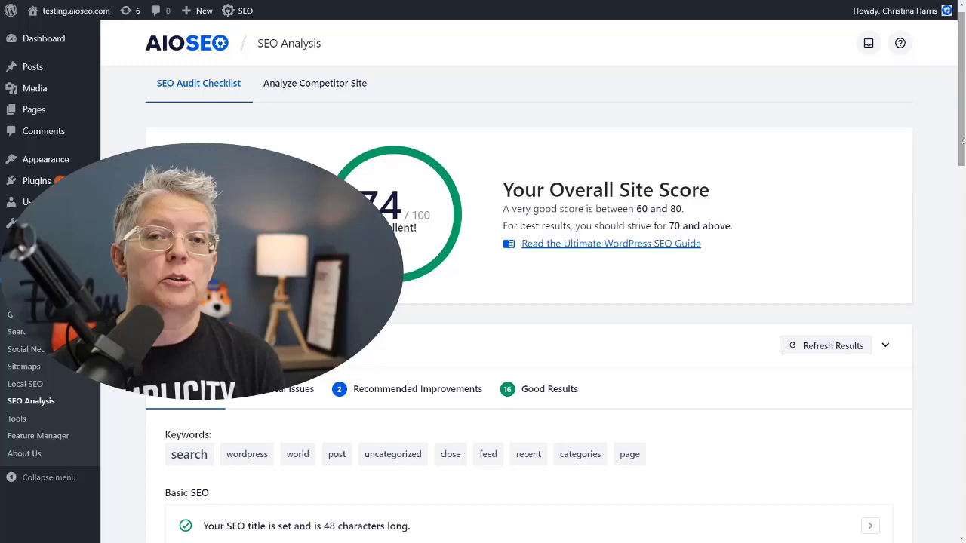
scroll(964, 147, "down", 3)
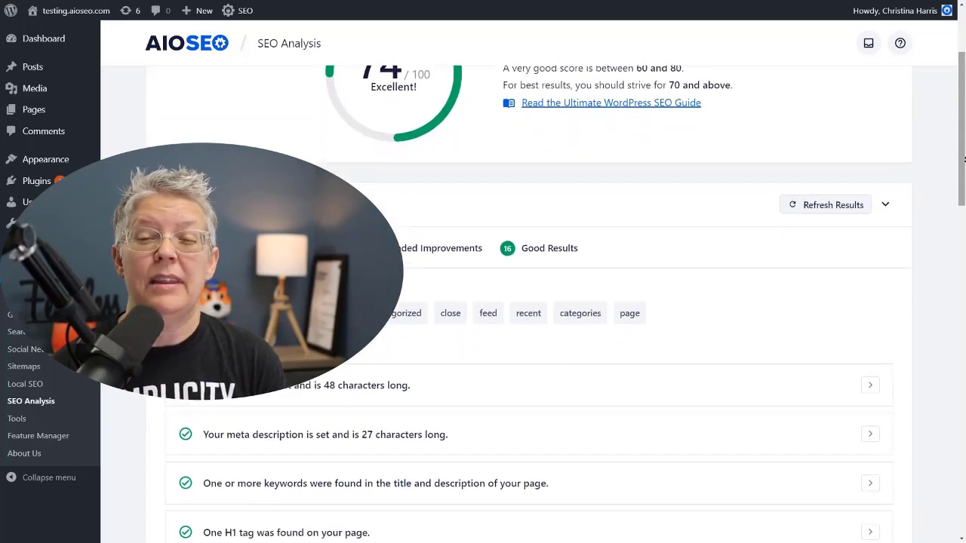
scroll(964, 158, "down", 2)
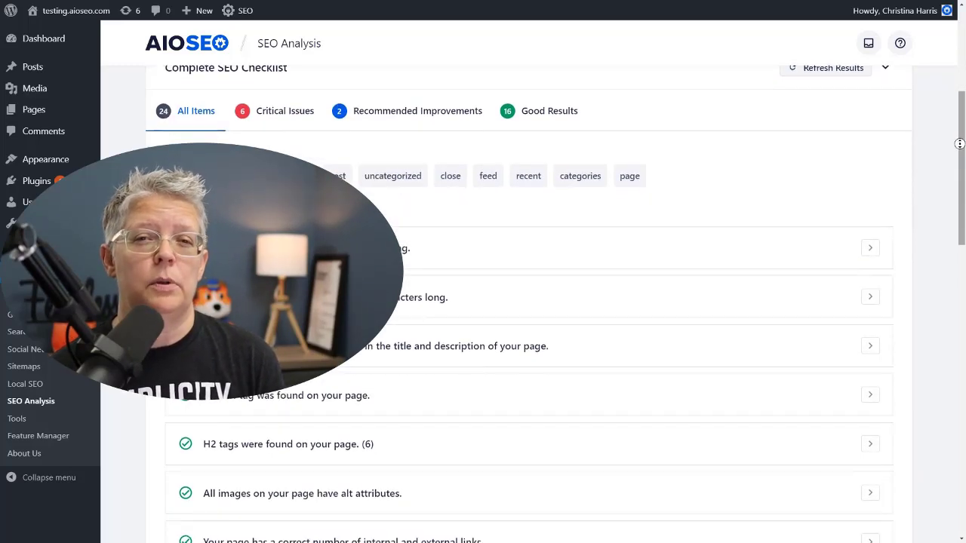
scroll(960, 151, "down", 3)
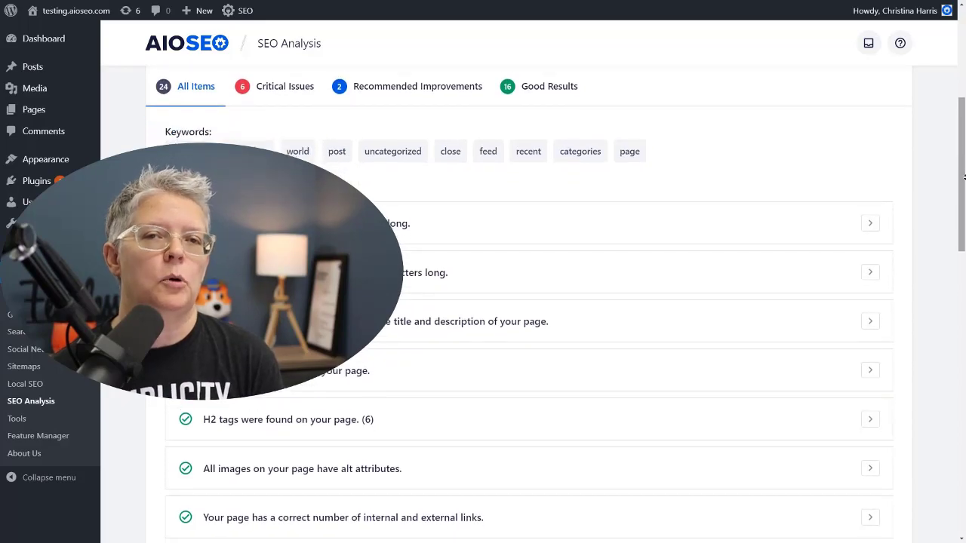
scroll(964, 181, "down", 2)
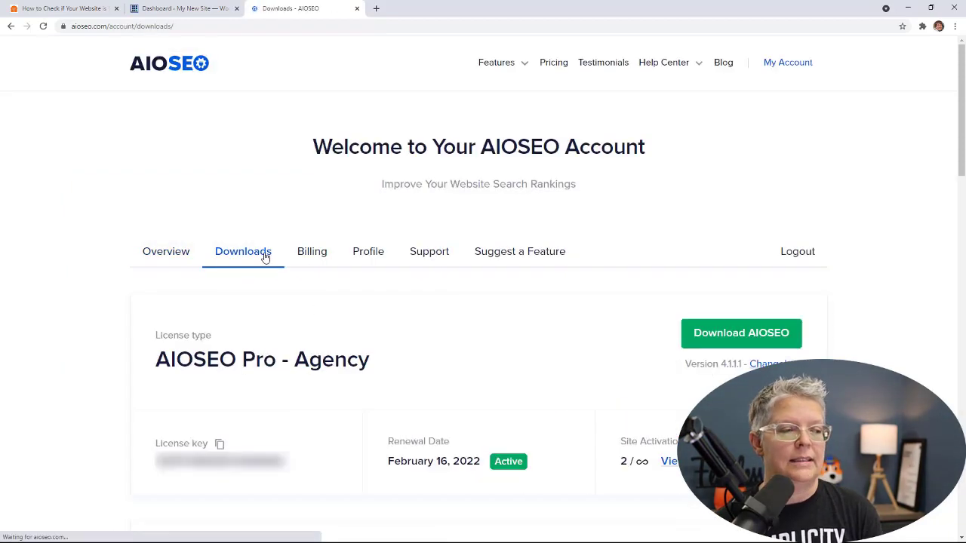
Step: Download aioseo-pro-v4.1.1.1.zip from the account's Downloads page, then return to the WordPress admin Dashboard
left_click(700, 334)
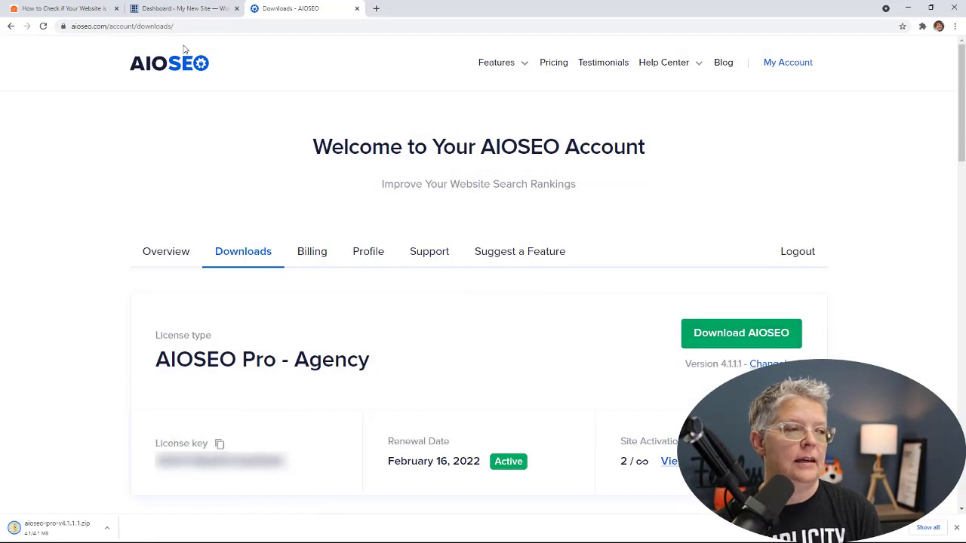
left_click(116, 9)
left_click(96, 17)
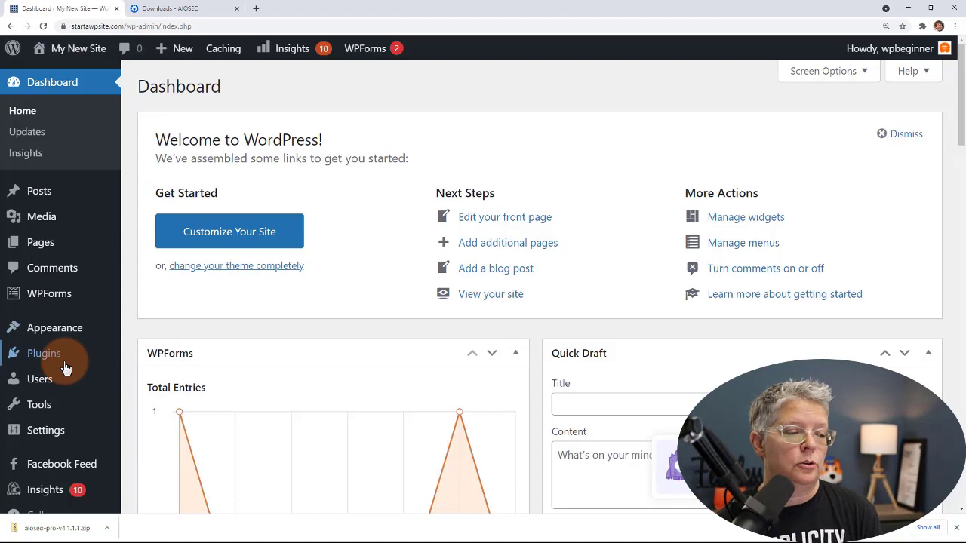
Step: Upload aioseo-pro-v4.1.1.1.zip under Plugins > Add New, install it and activate All in One SEO Pro
mouse_move(52, 355)
left_click(166, 381)
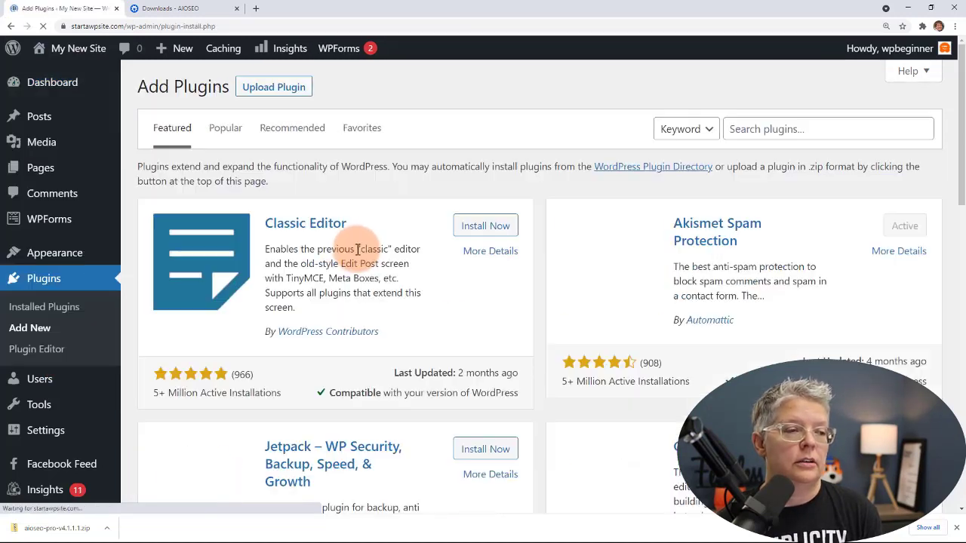
left_click(282, 89)
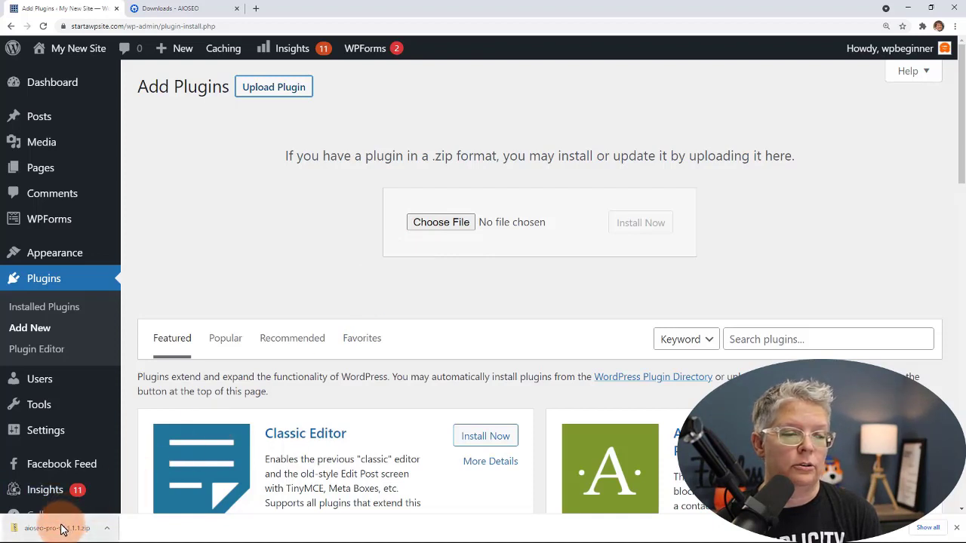
left_click_drag(65, 528, 425, 293)
left_click_drag(445, 227, 444, 223)
left_click(611, 229)
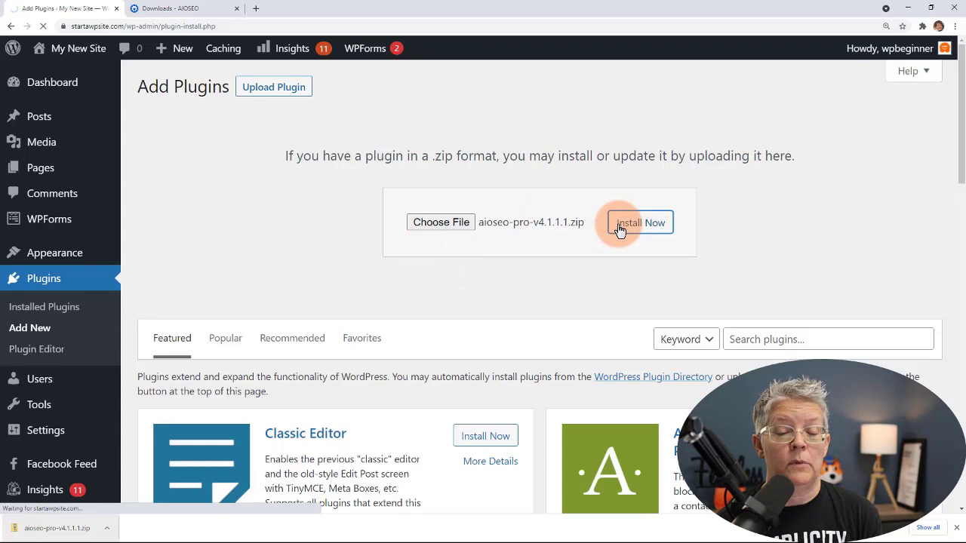
left_click(186, 195)
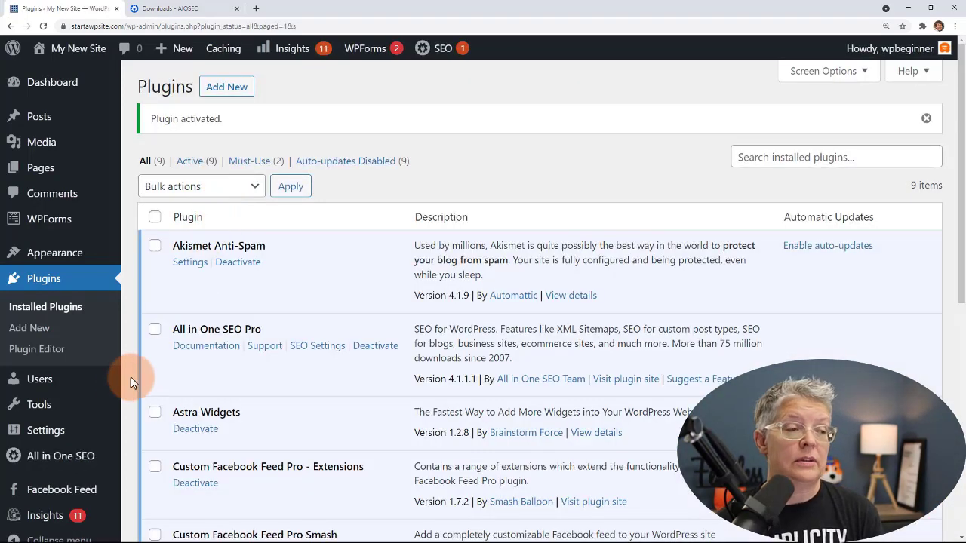
Step: Launch the AIOSEO setup wizard from its dashboard and review Step 1 with Blog as the category
mouse_move(57, 462)
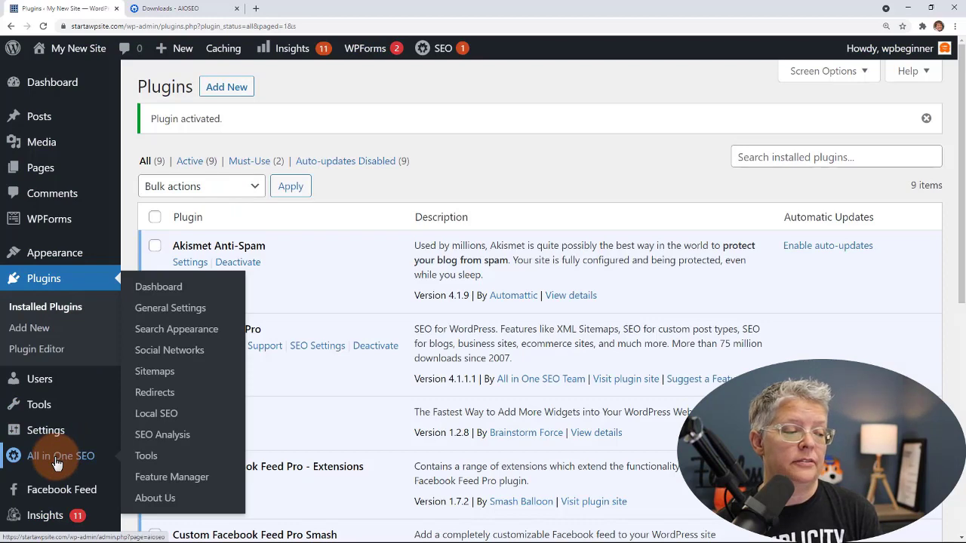
left_click(172, 288)
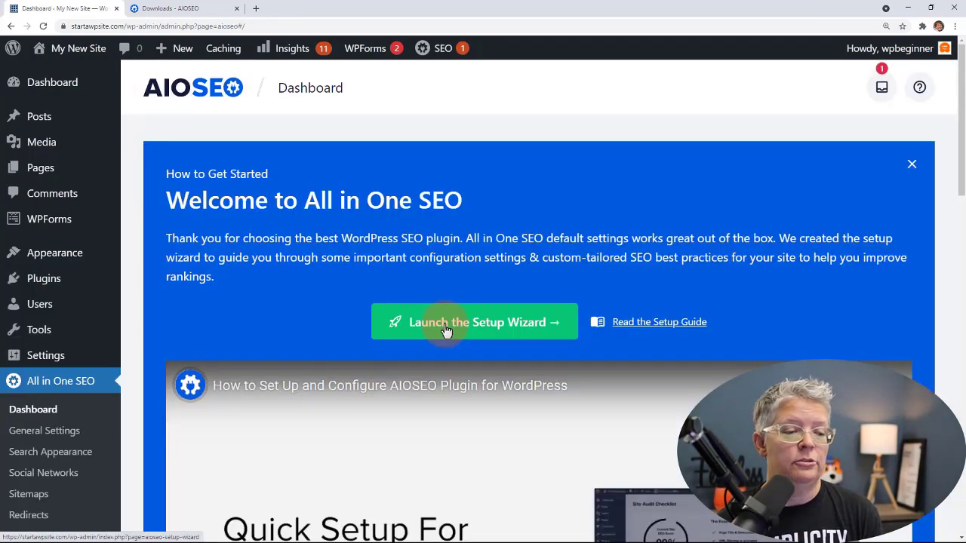
left_click(446, 329)
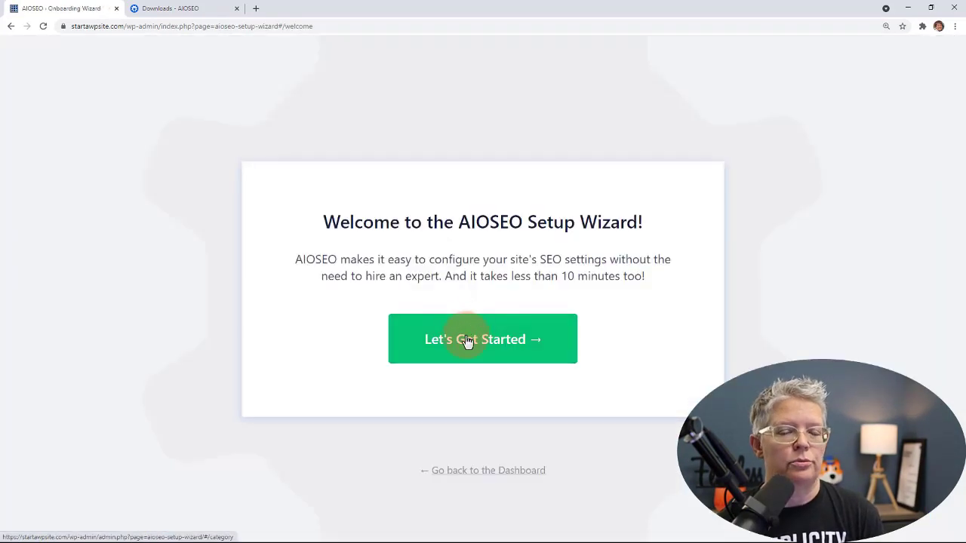
left_click(465, 331)
scroll(426, 355, "down", 3)
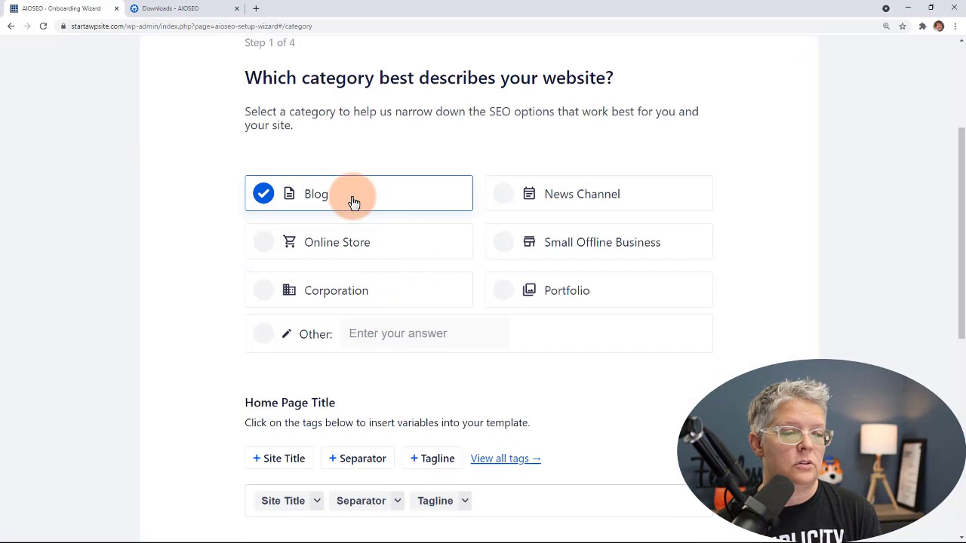
scroll(353, 201, "down", 2)
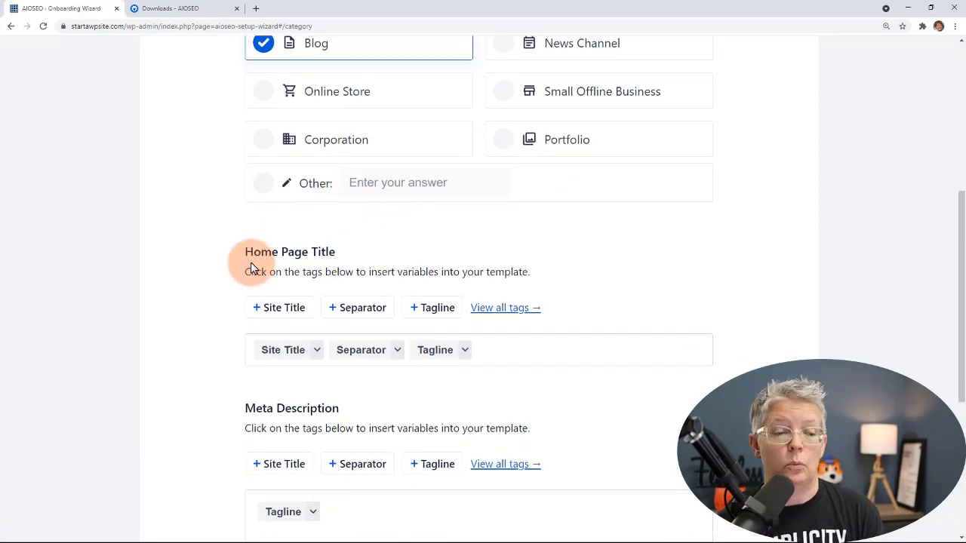
scroll(251, 259, "down", 2)
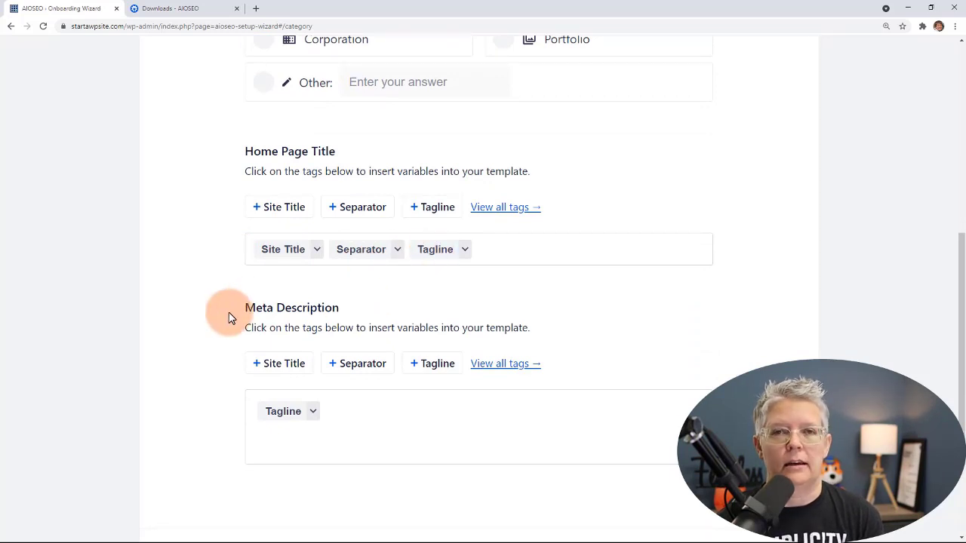
scroll(230, 317, "down", 1)
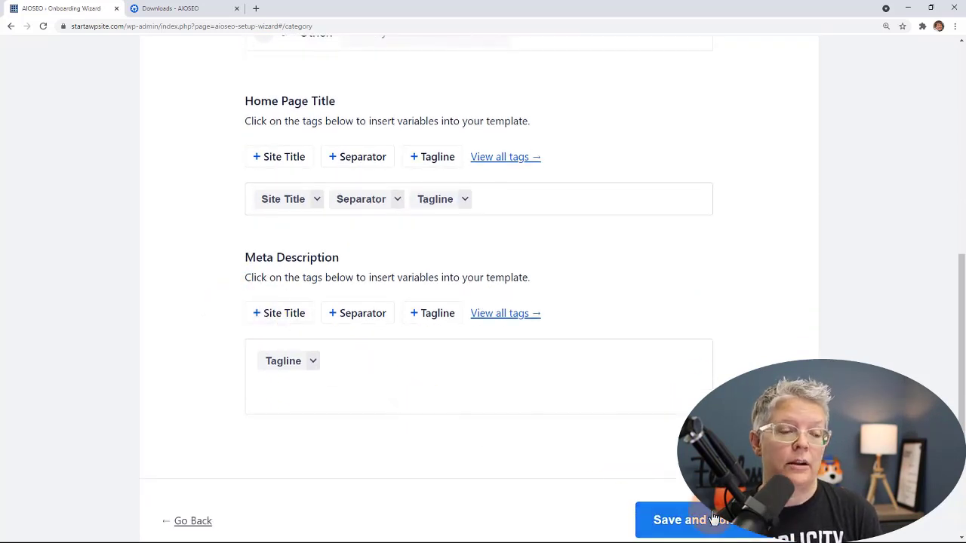
Step: Save the Blog category, then save Additional Site Information and social profiles to reach Step 3
left_click(713, 518)
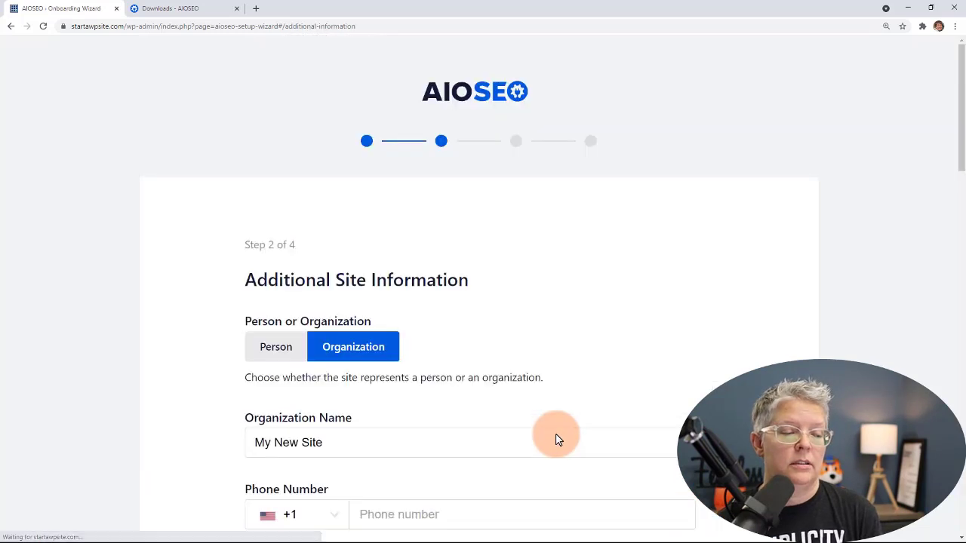
scroll(554, 432, "down", 2)
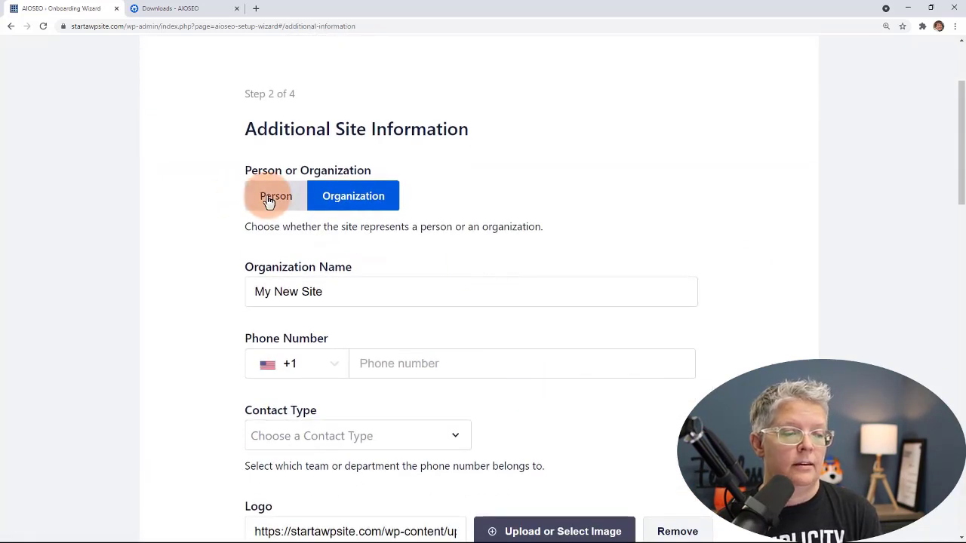
scroll(245, 215, "down", 2)
scroll(244, 219, "down", 5)
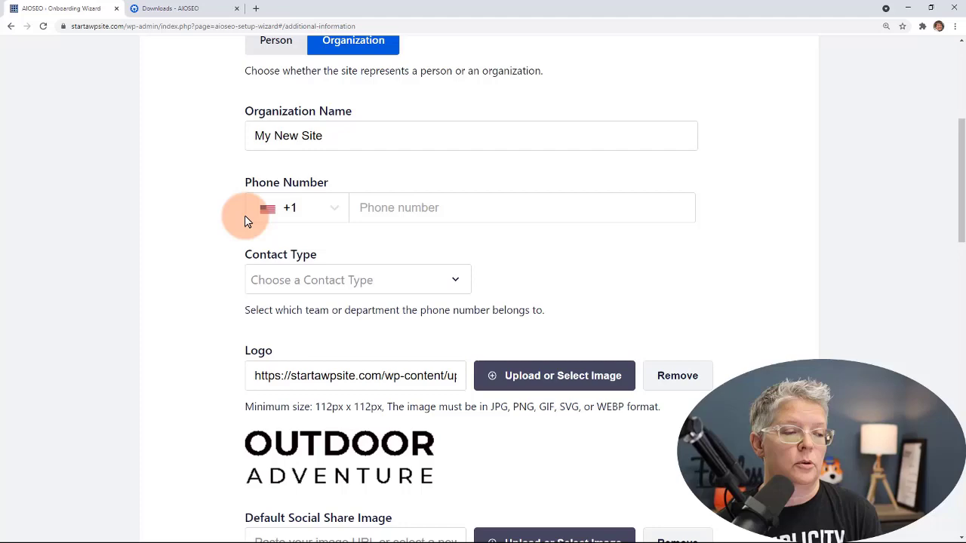
scroll(244, 219, "down", 4)
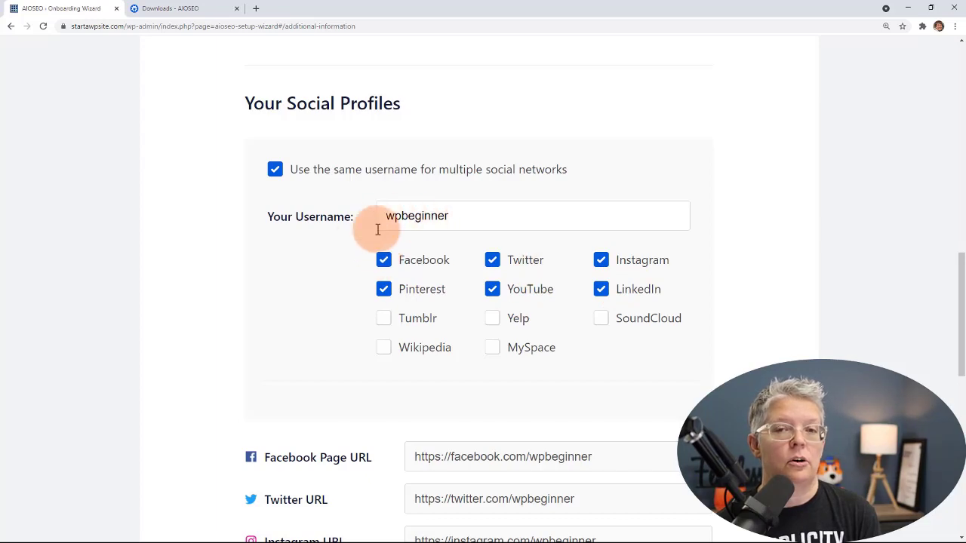
scroll(360, 233, "down", 4)
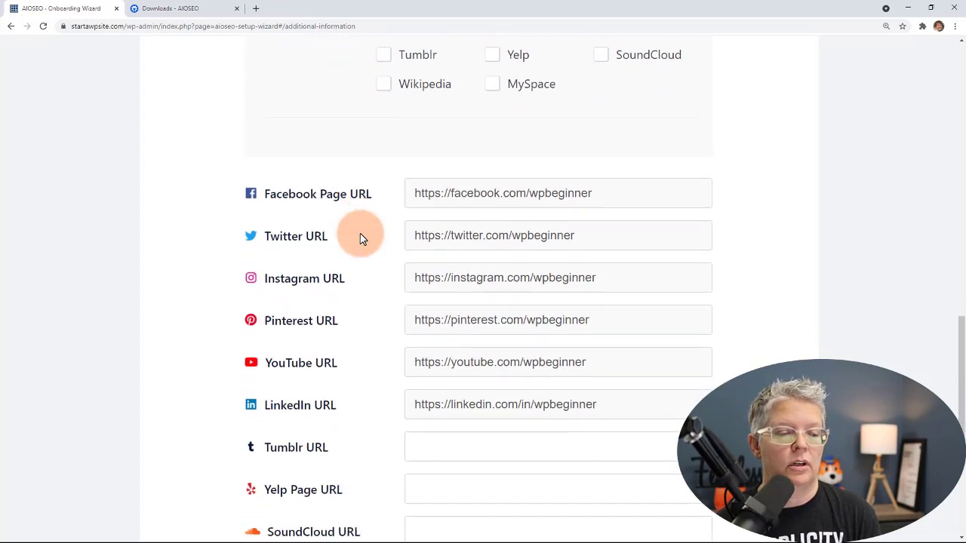
scroll(360, 233, "down", 6)
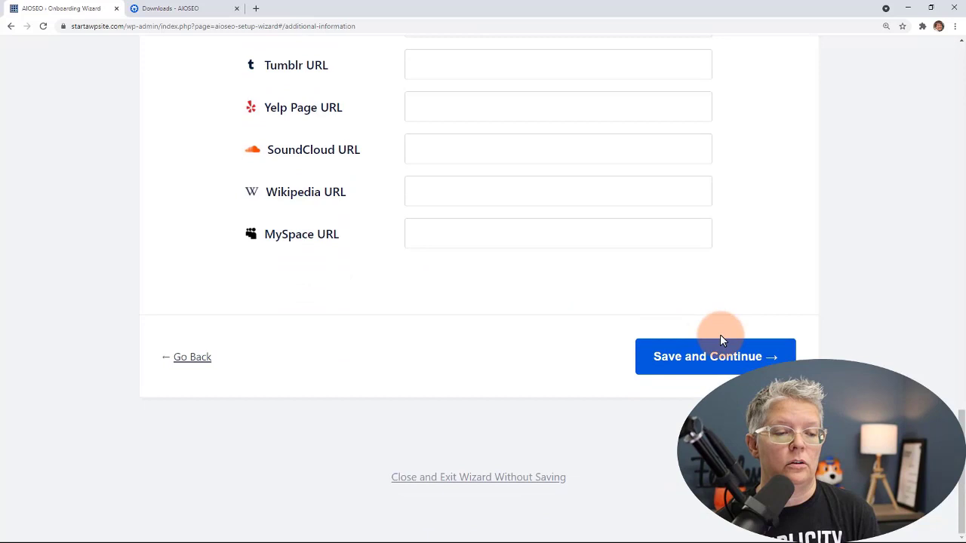
left_click(716, 356)
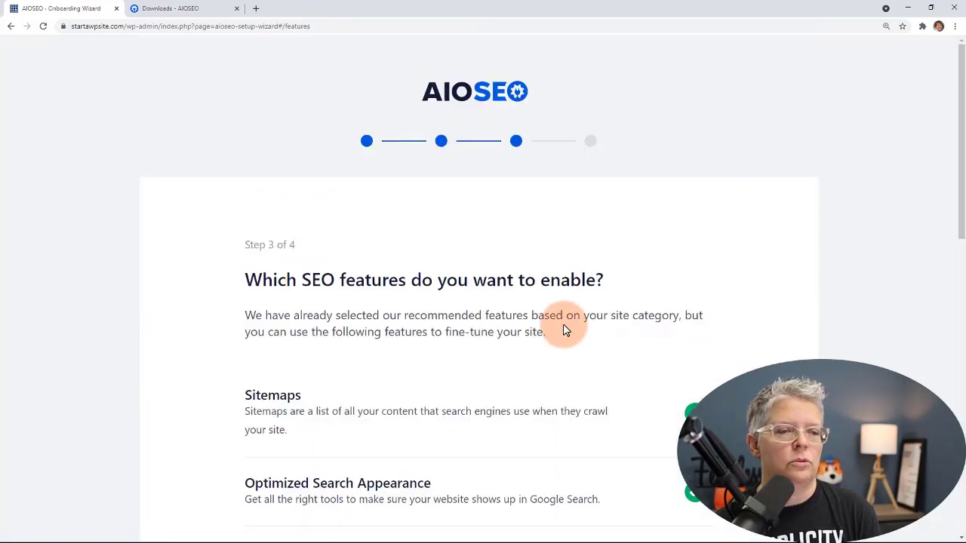
scroll(564, 327, "down", 2)
scroll(564, 327, "down", 3)
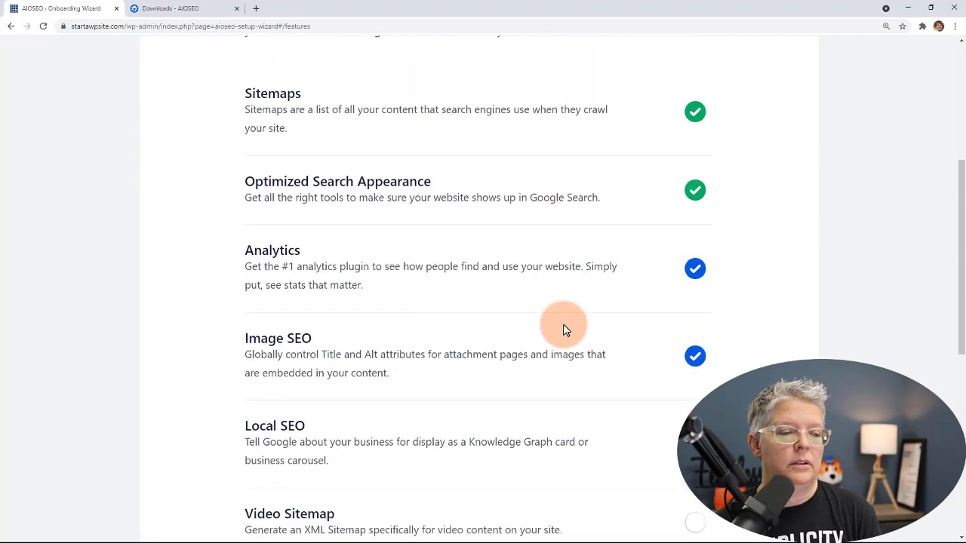
scroll(563, 326, "up", 2)
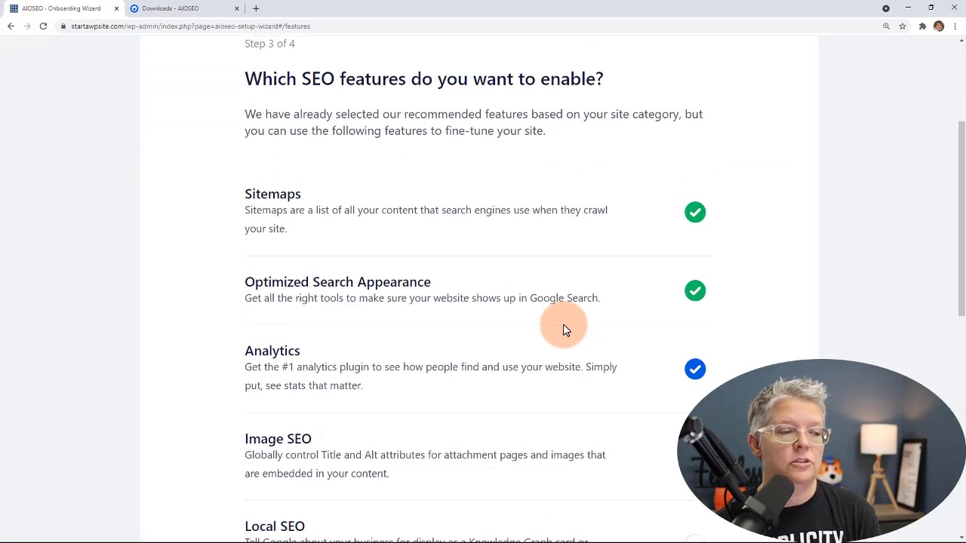
scroll(564, 328, "down", 3)
scroll(564, 325, "down", 2)
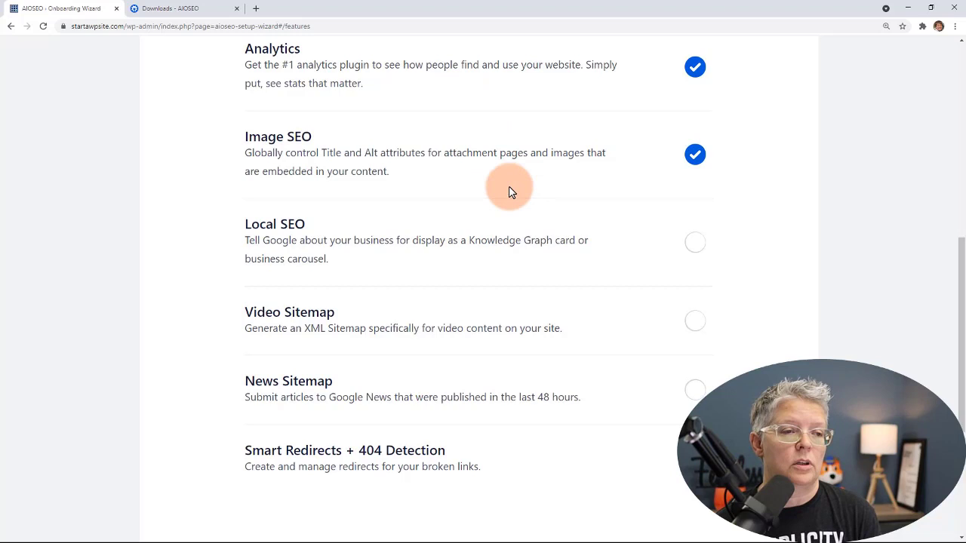
scroll(509, 190, "down", 1)
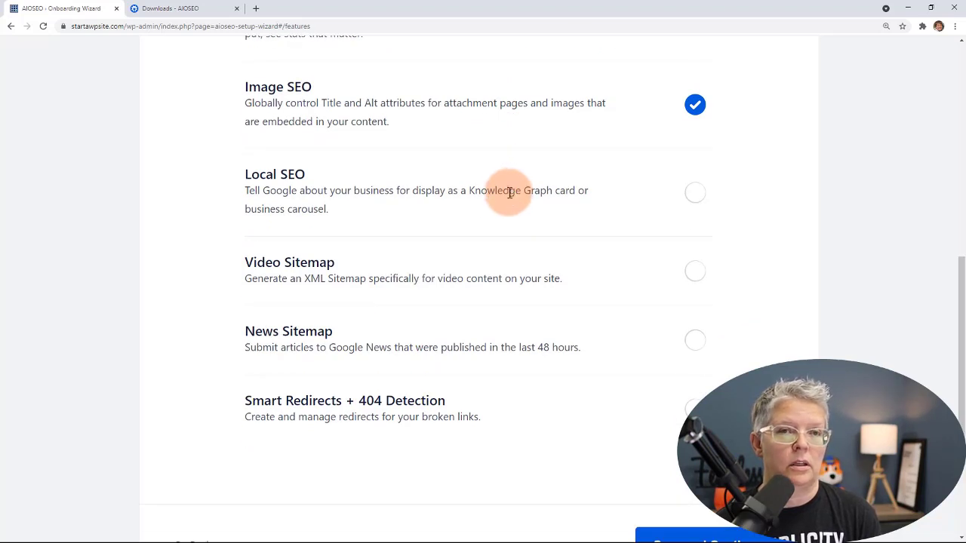
scroll(494, 192, "down", 2)
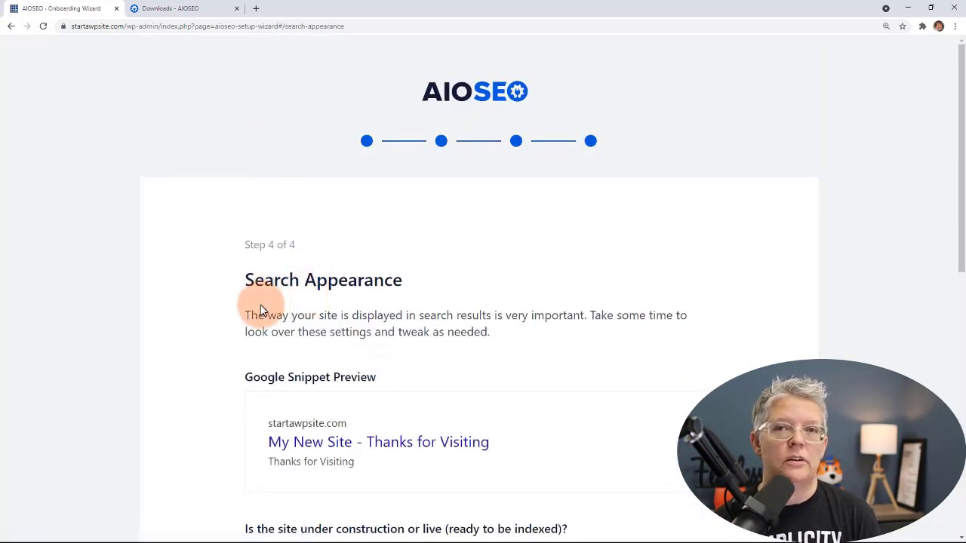
Step: Keep Live Site and the default Search Appearance settings, and save to reach the Congratulations page
scroll(260, 309, "down", 3)
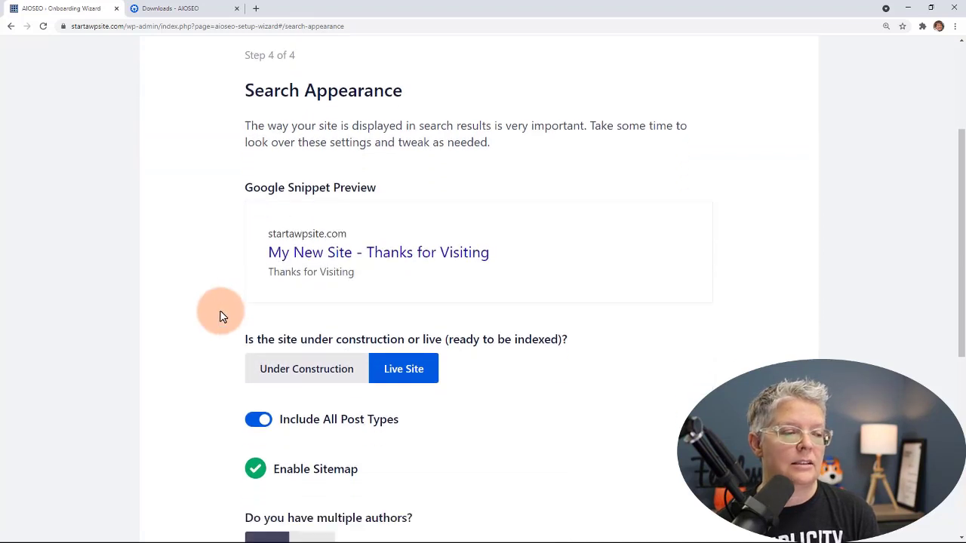
scroll(475, 280, "down", 3)
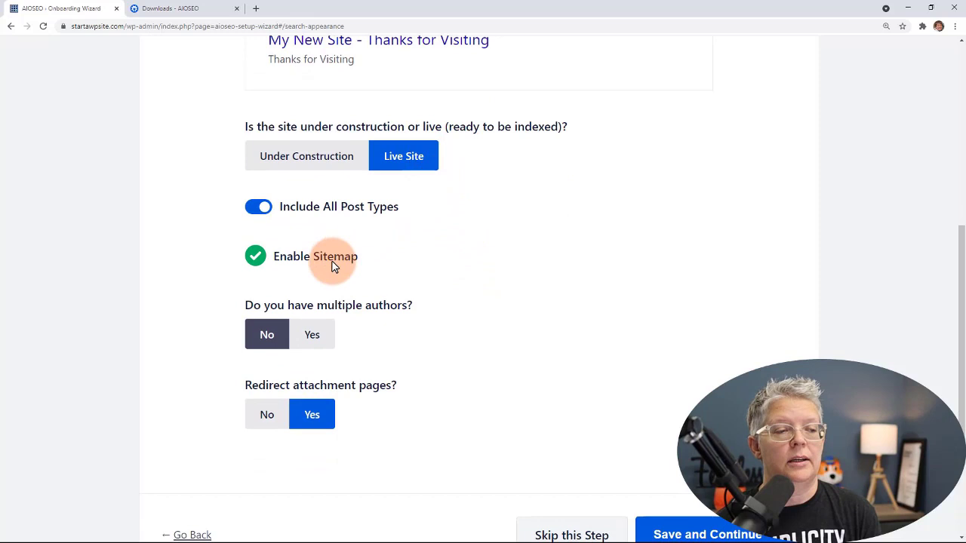
scroll(396, 303, "down", 2)
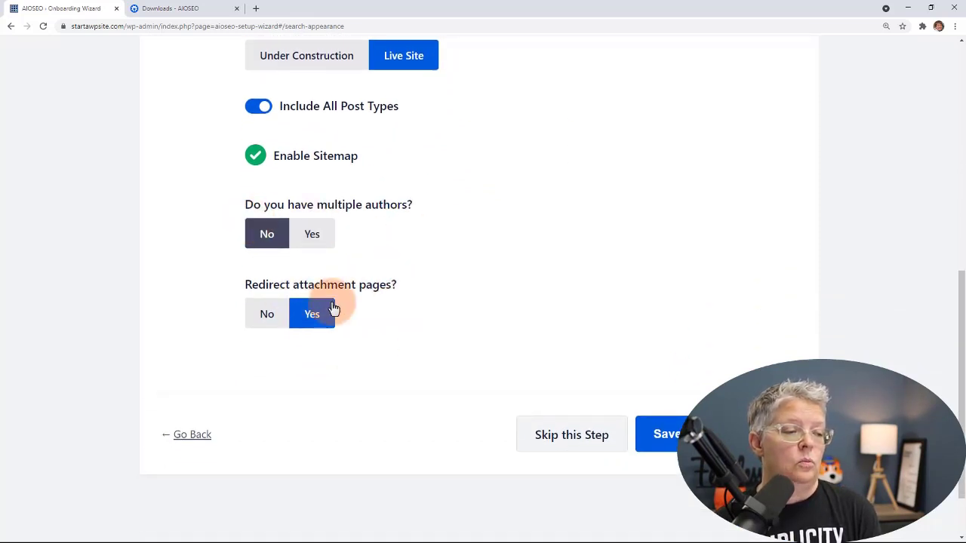
left_click(702, 434)
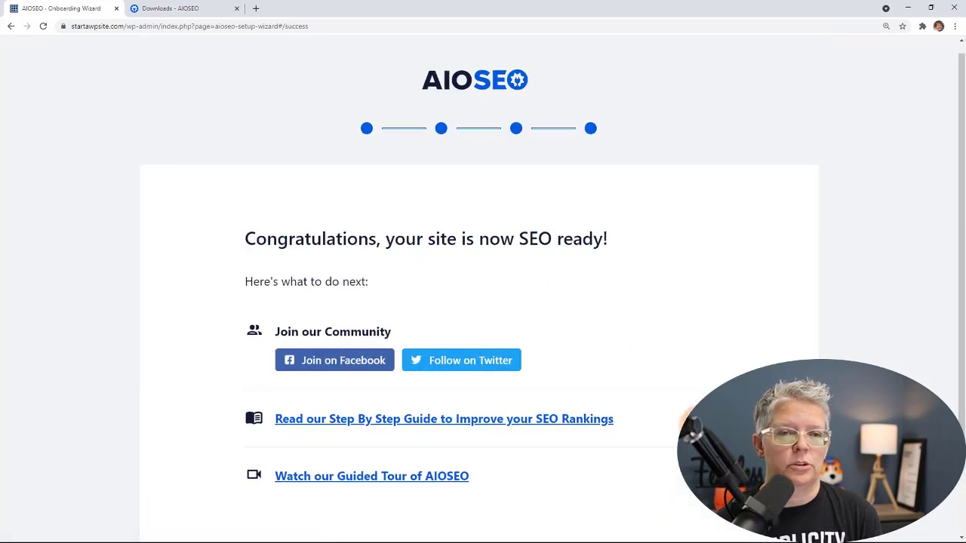
scroll(483, 302, "down", 1)
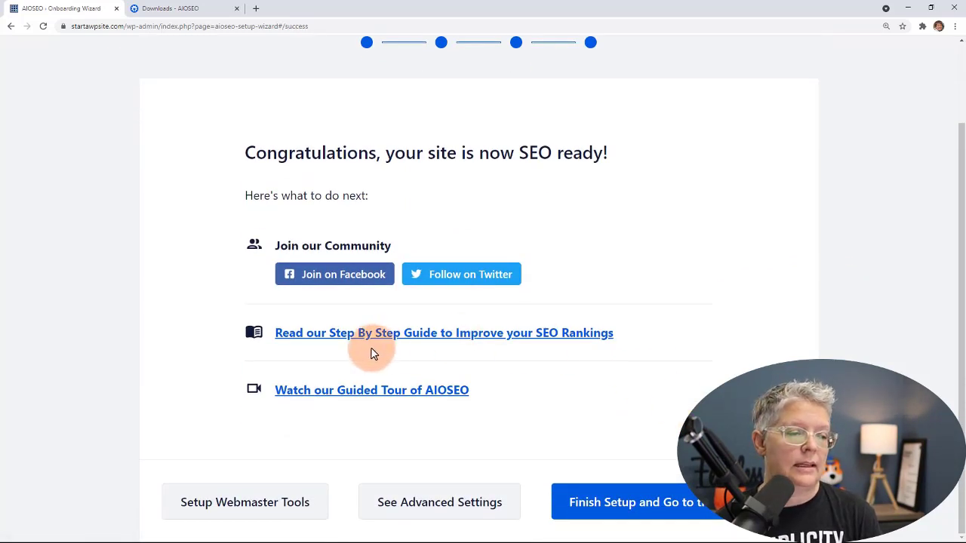
Step: Finish the setup wizard and return to the AIOSEO dashboard
left_click(634, 503)
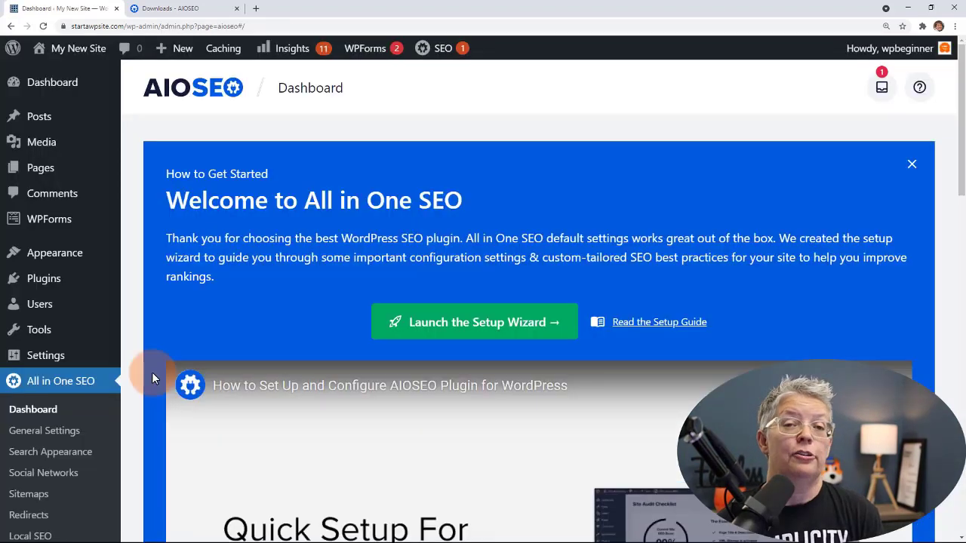
scroll(152, 372, "down", 2)
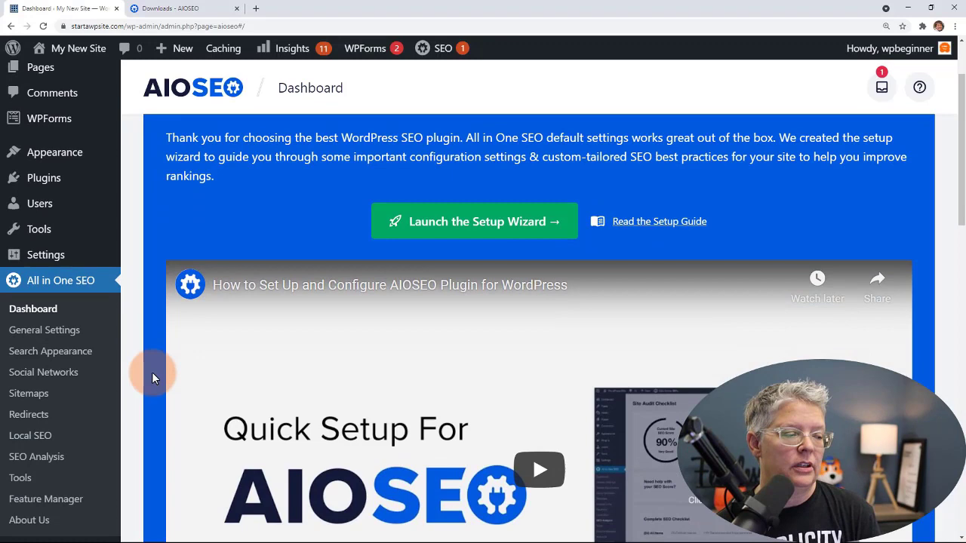
scroll(152, 372, "down", 1)
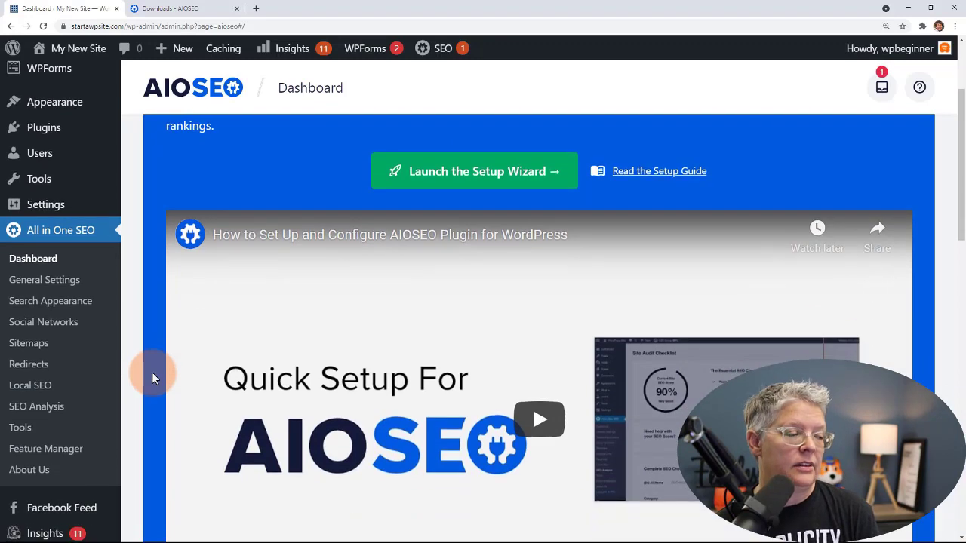
Step: Review SEO Analysis: 76/100 score, 6 critical issues, 2 recommended improvements, 16 good results
left_click(50, 410)
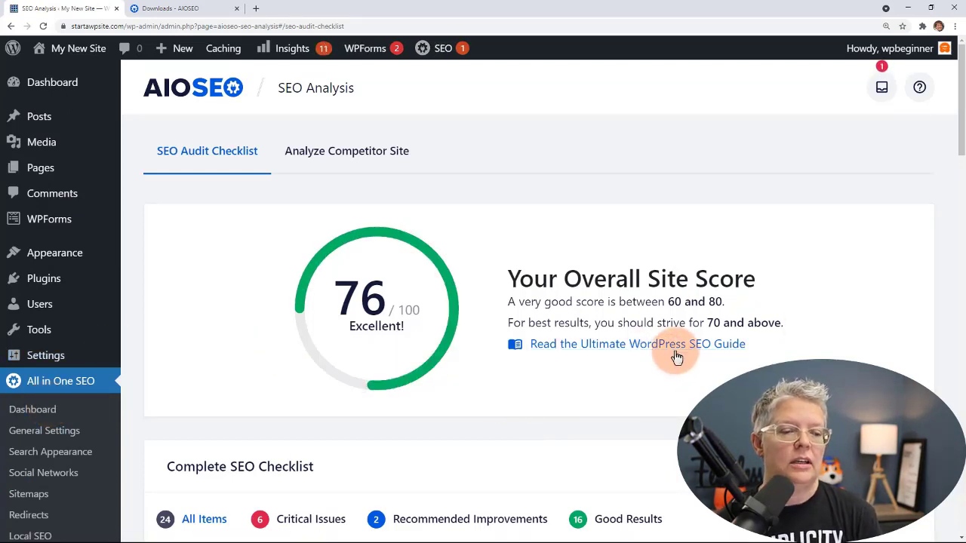
scroll(600, 369, "down", 1)
scroll(601, 370, "down", 5)
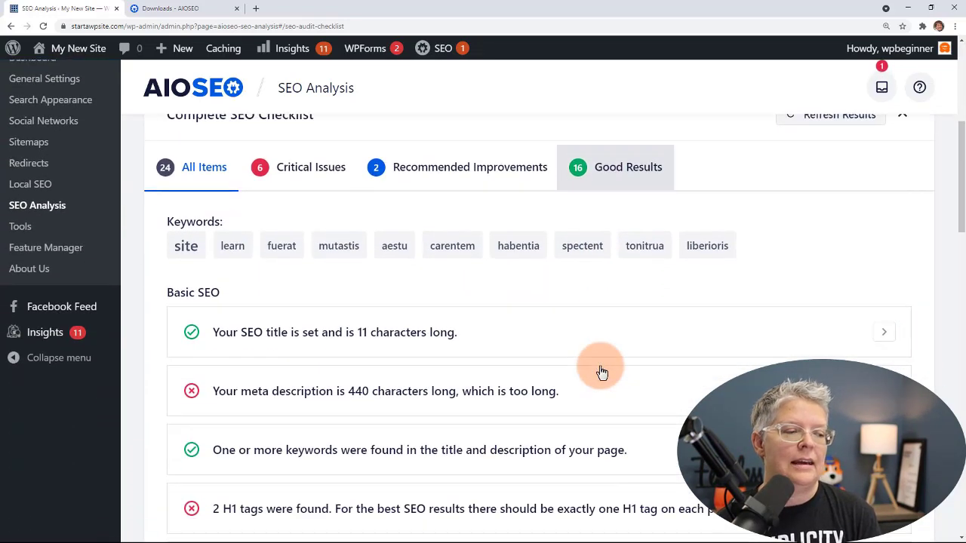
scroll(602, 370, "up", 1)
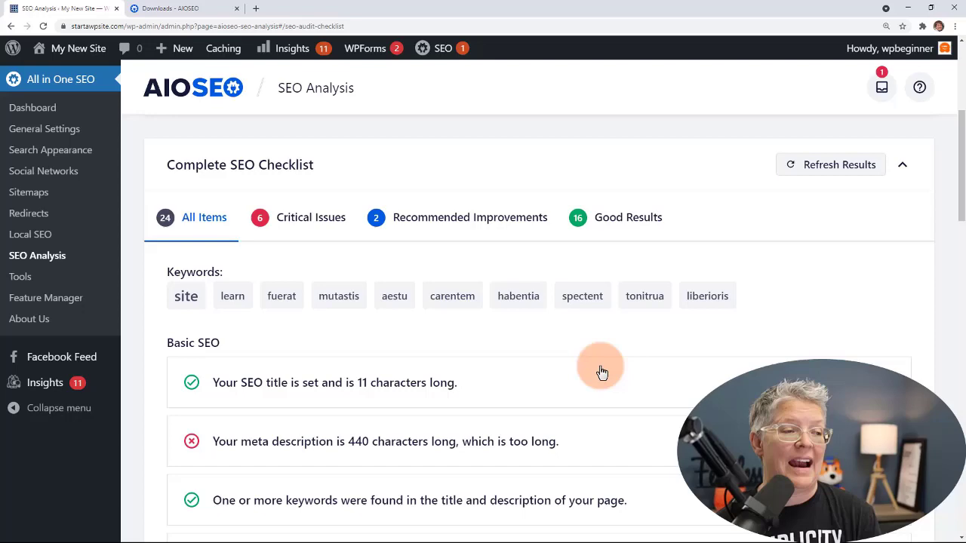
scroll(602, 371, "down", 2)
scroll(602, 370, "up", 1)
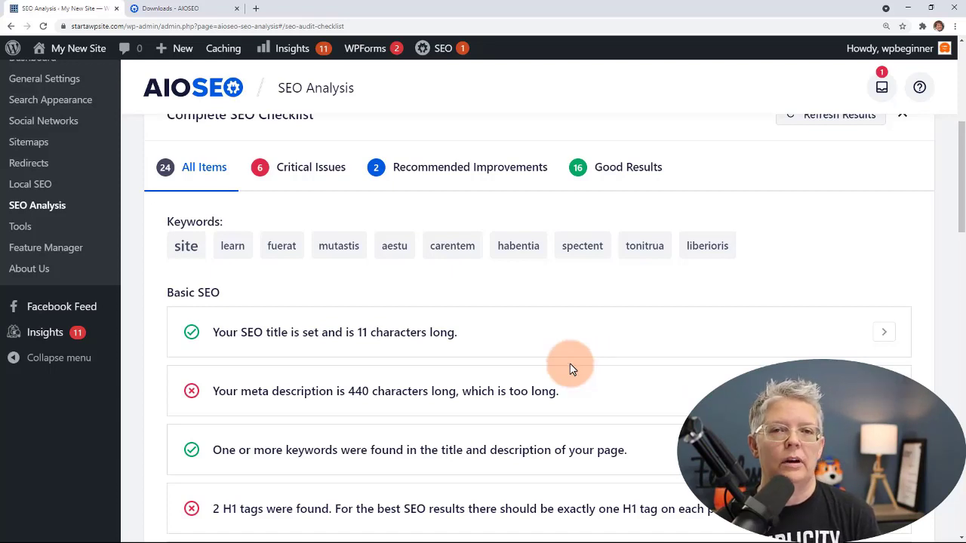
scroll(518, 367, "down", 2)
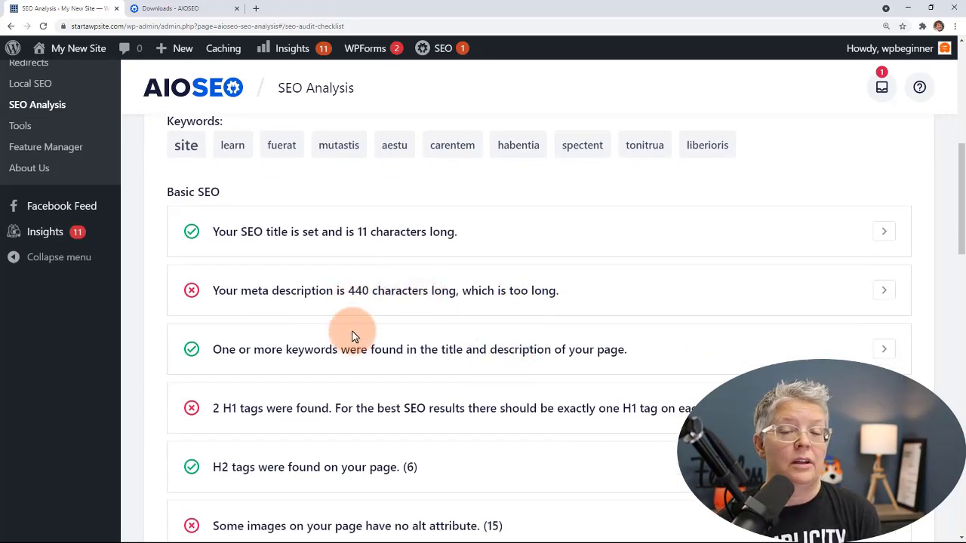
scroll(351, 336, "down", 2)
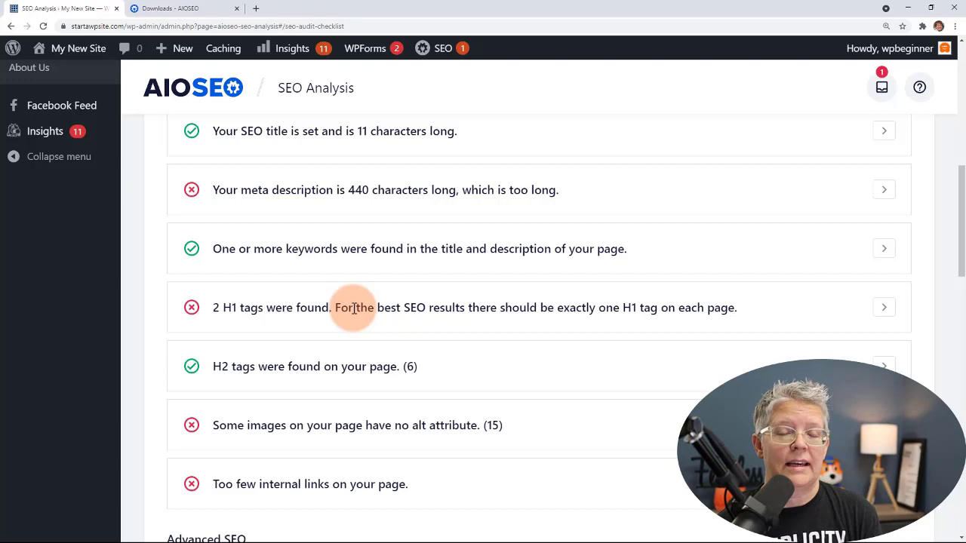
scroll(354, 308, "down", 3)
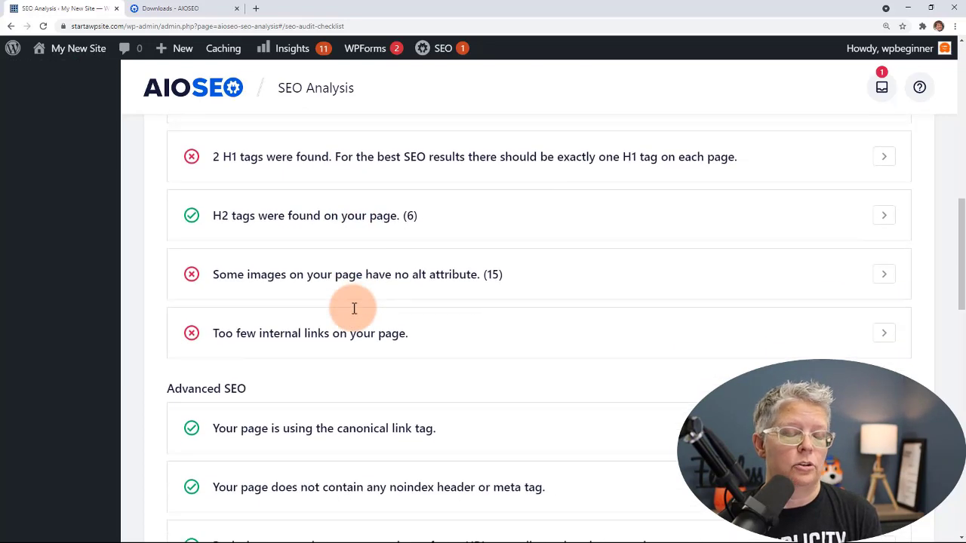
scroll(354, 308, "down", 2)
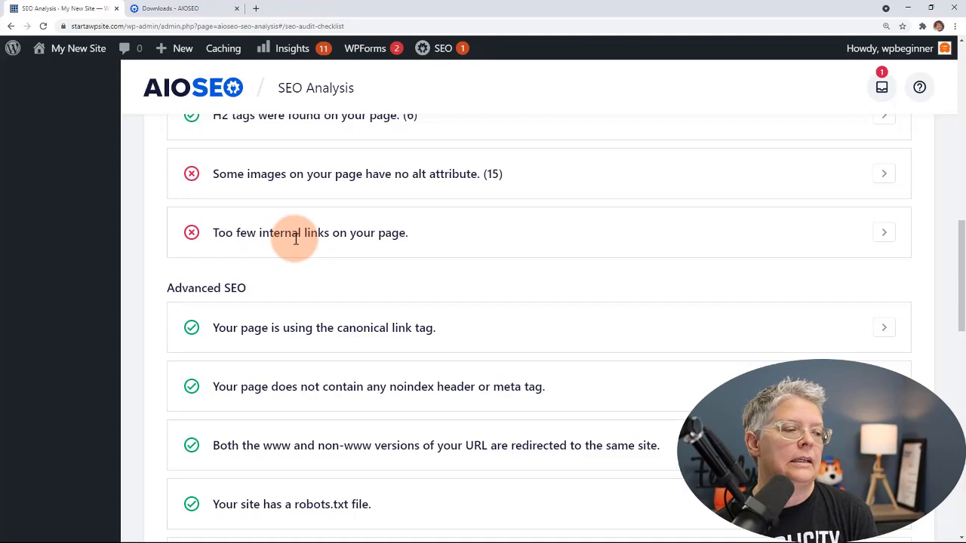
scroll(300, 250, "down", 5)
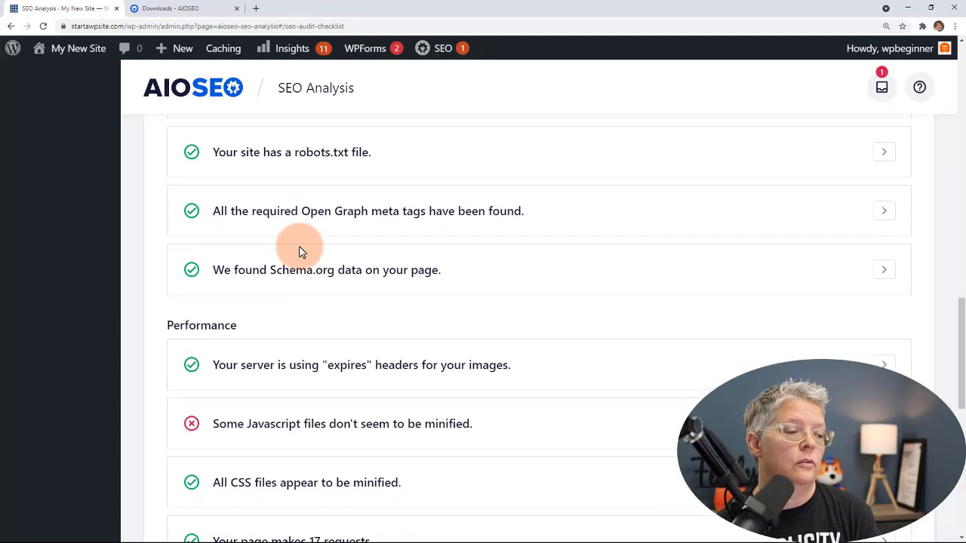
scroll(299, 251, "down", 6)
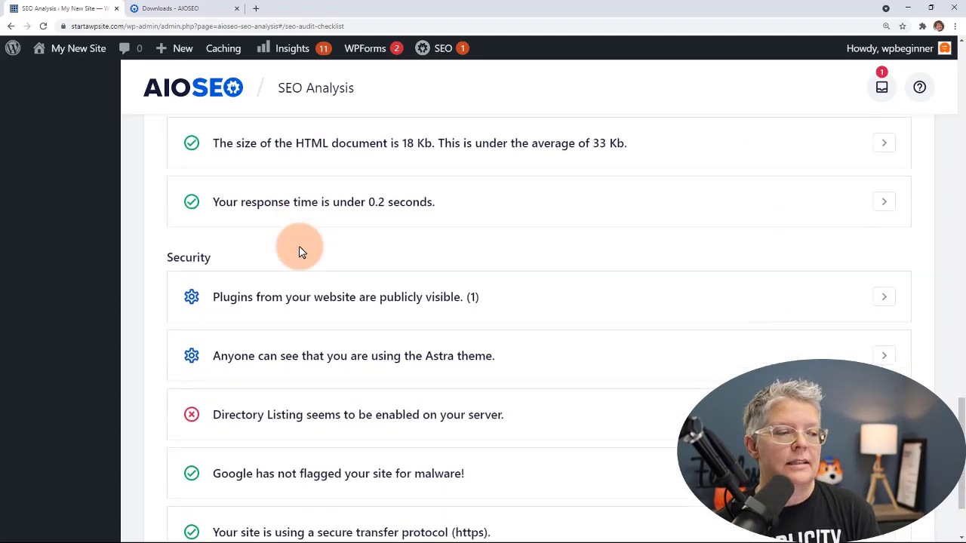
scroll(299, 251, "down", 2)
scroll(300, 251, "up", 20)
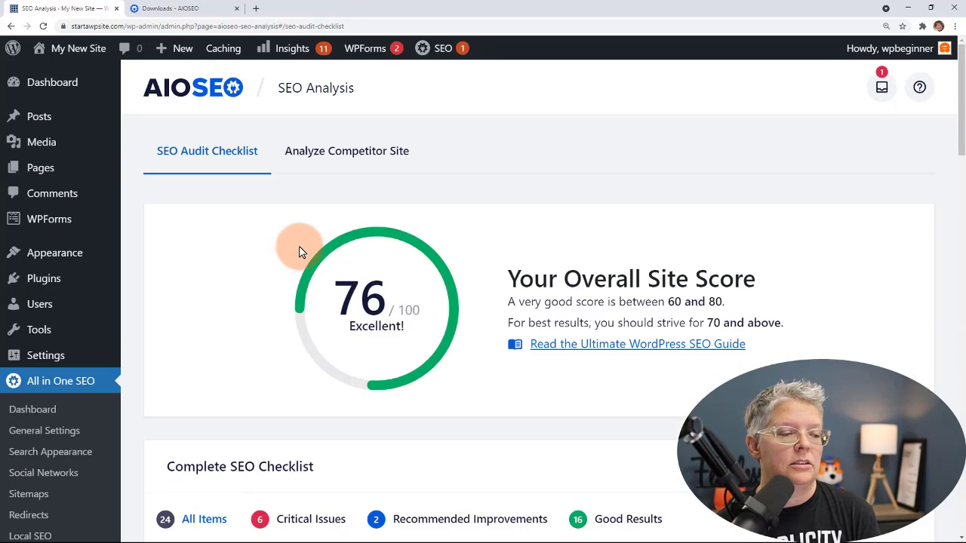
left_click(340, 153)
left_click(415, 332)
type("h")
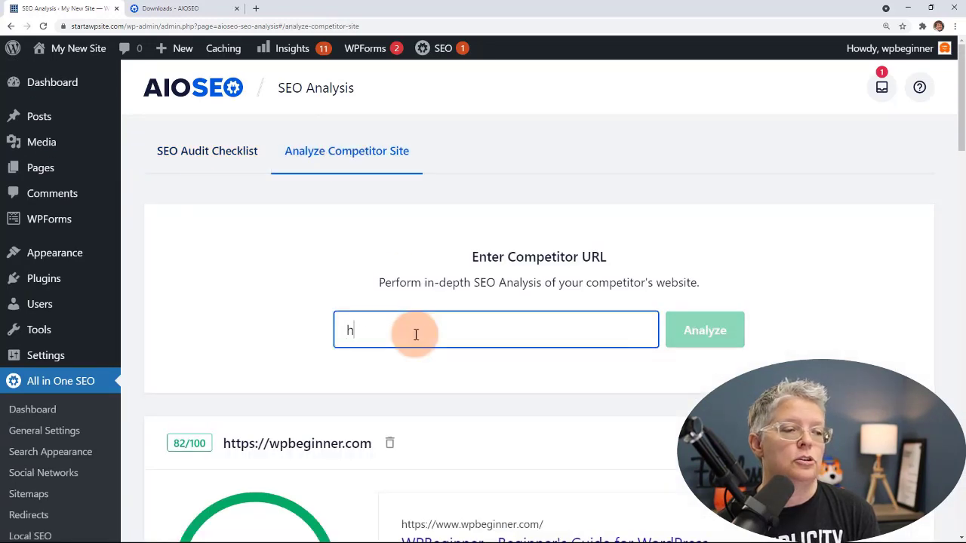
type("ttps://wpbeginner.com")
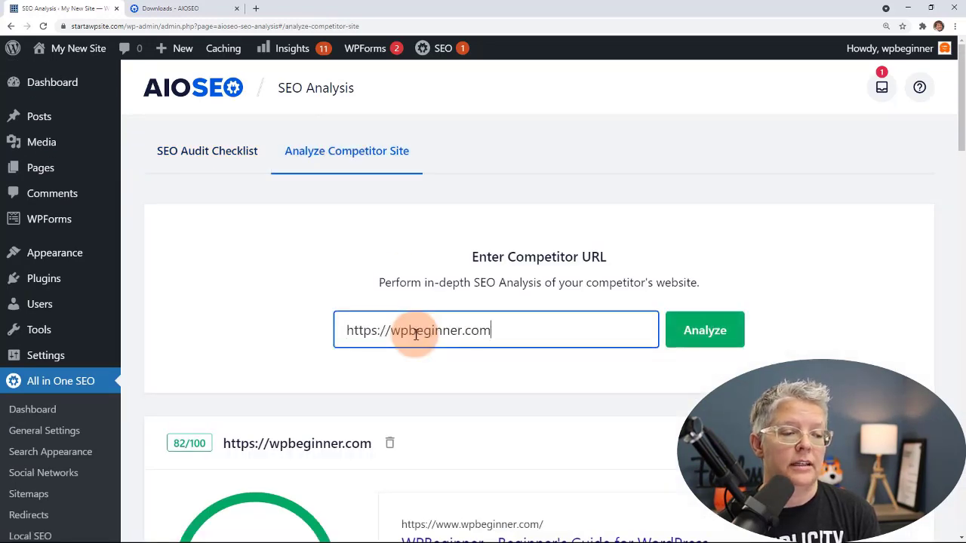
key("Return")
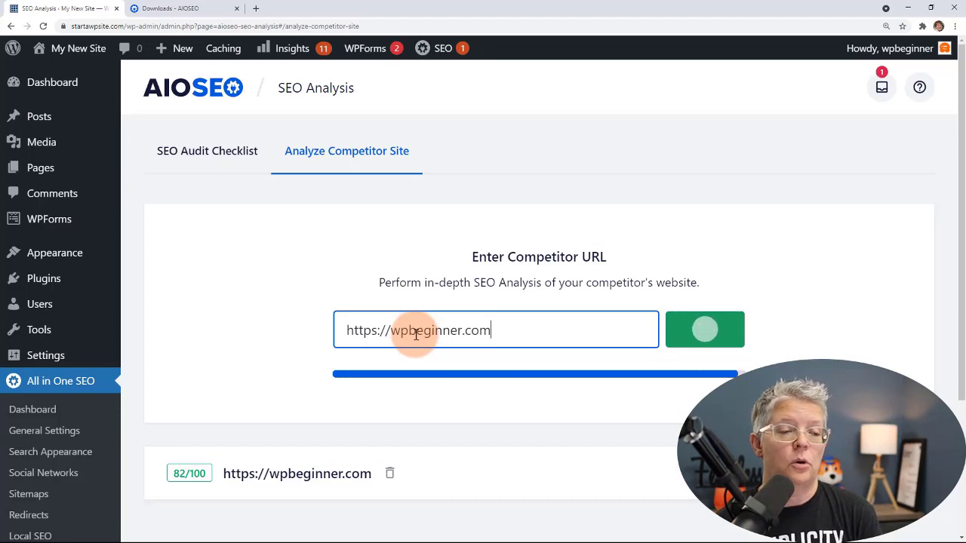
scroll(416, 335, "down", 4)
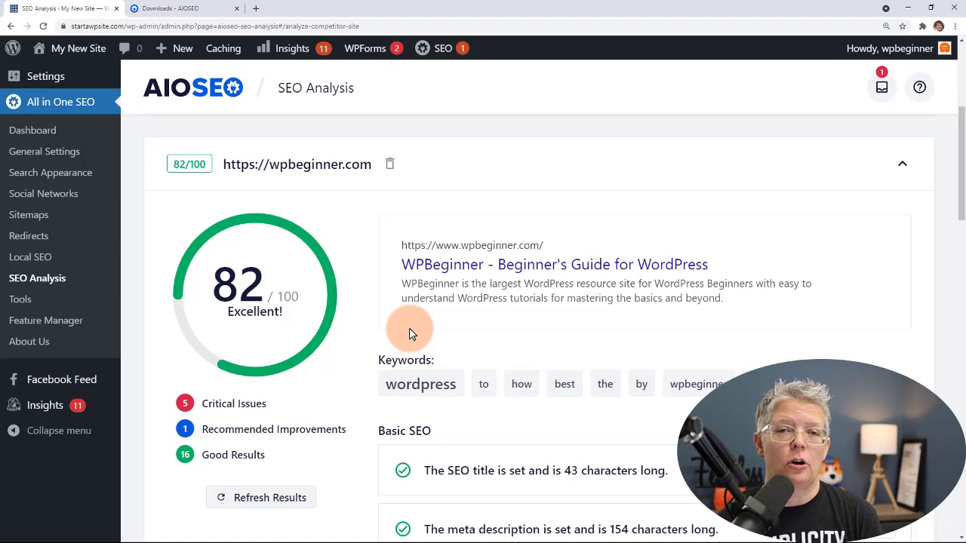
scroll(409, 334, "down", 2)
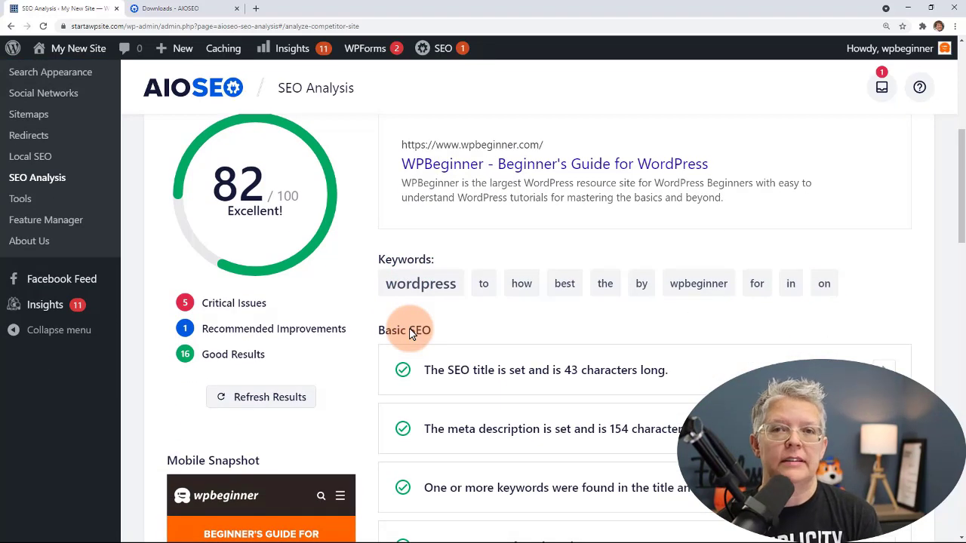
scroll(409, 335, "up", 6)
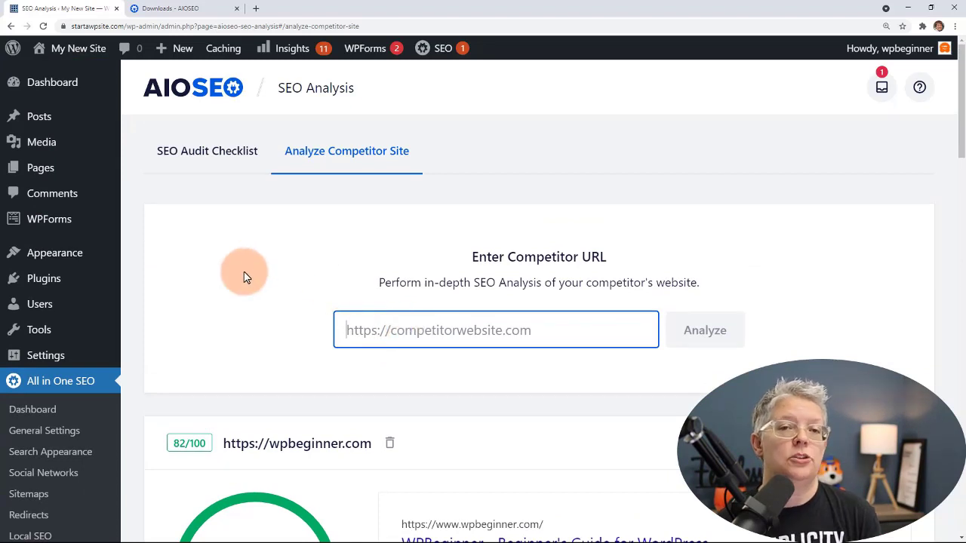
Step: Open 'A Complete Guide to Conversion Tracking for WordPress' for editing with its AIOSEO settings panel
mouse_move(66, 124)
left_click(148, 123)
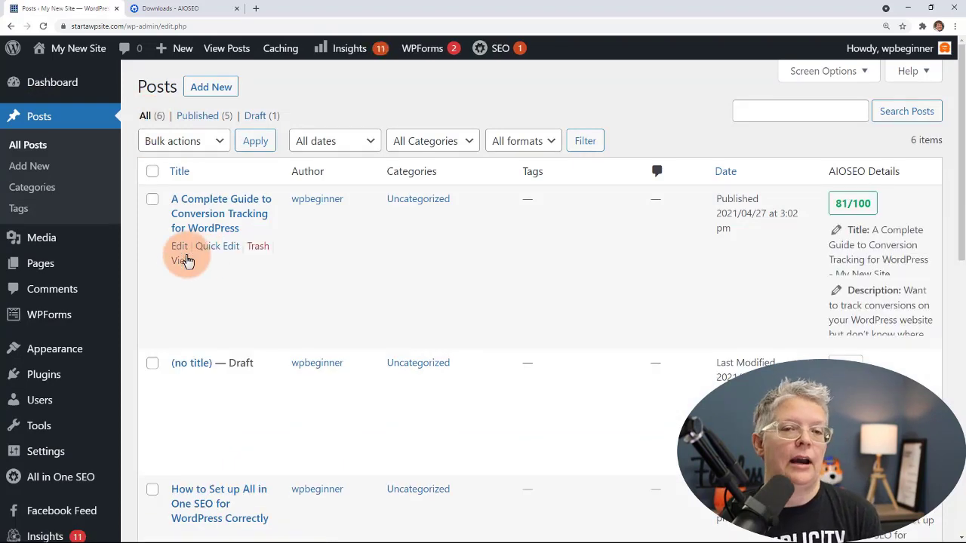
left_click(179, 246)
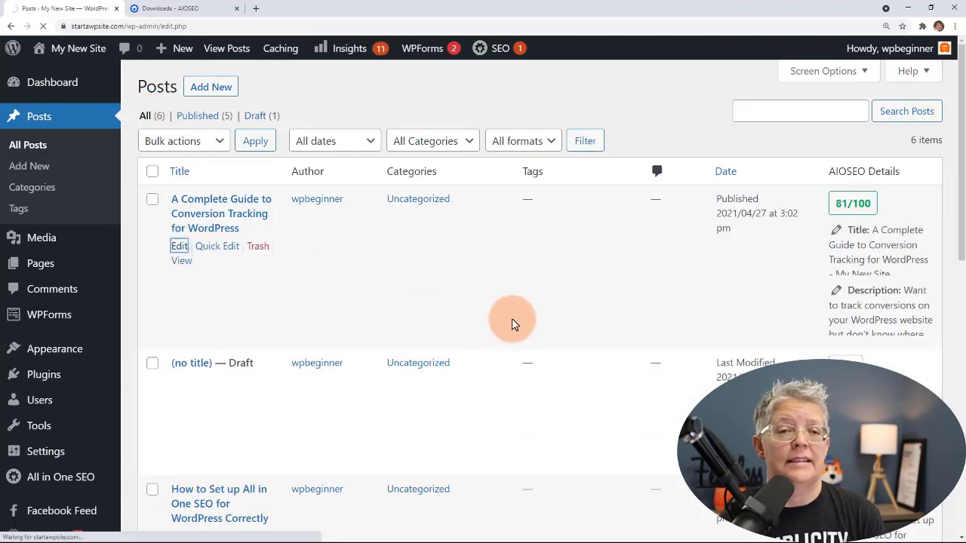
left_click(889, 83)
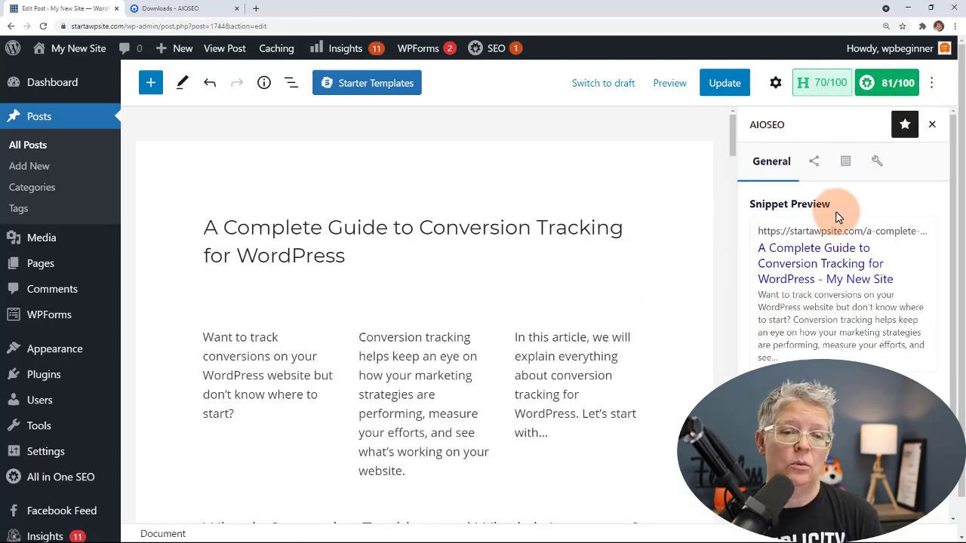
Step: Expand the post's Basic SEO, Title and Readability checks in the AIOSEO sidebar
scroll(762, 260, "down", 2)
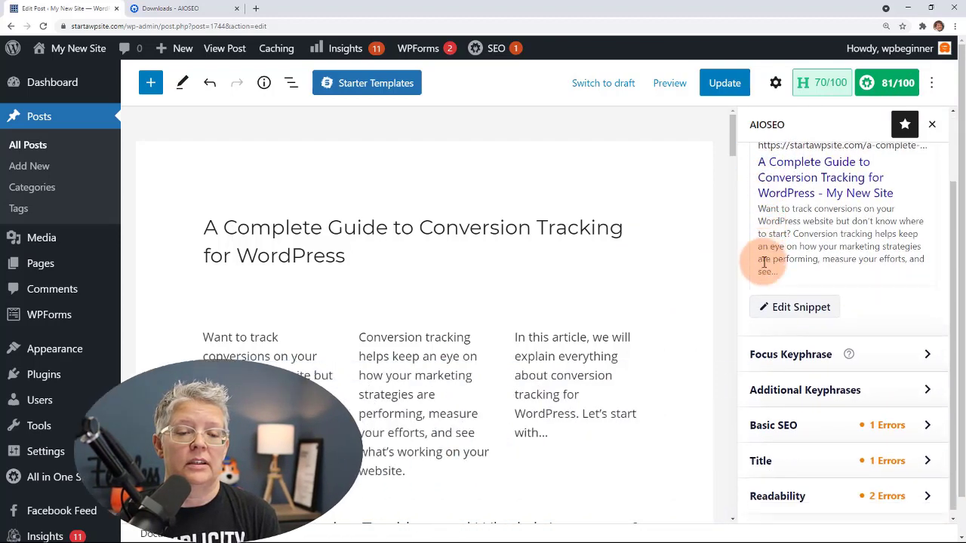
left_click(820, 420)
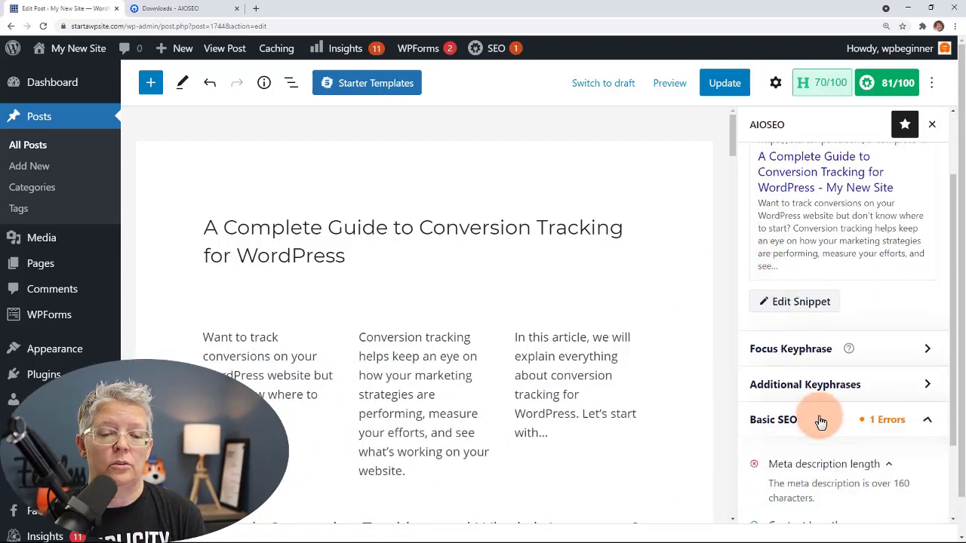
scroll(820, 423, "down", 2)
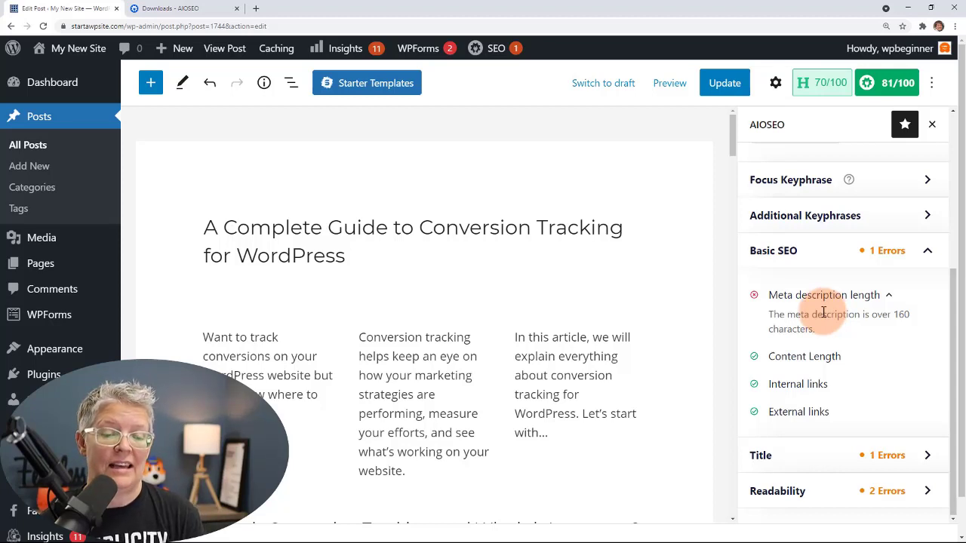
scroll(823, 340, "down", 1)
left_click(821, 469)
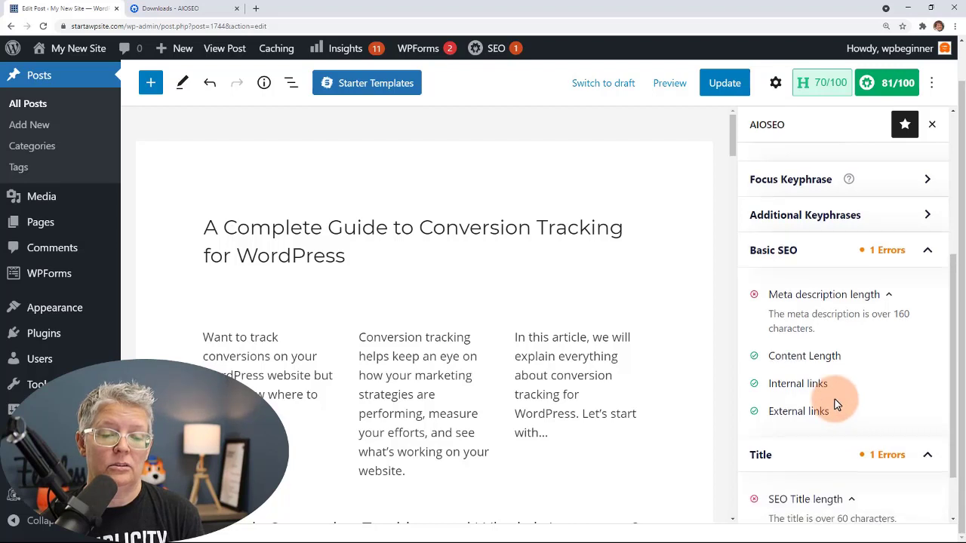
scroll(835, 405, "down", 1)
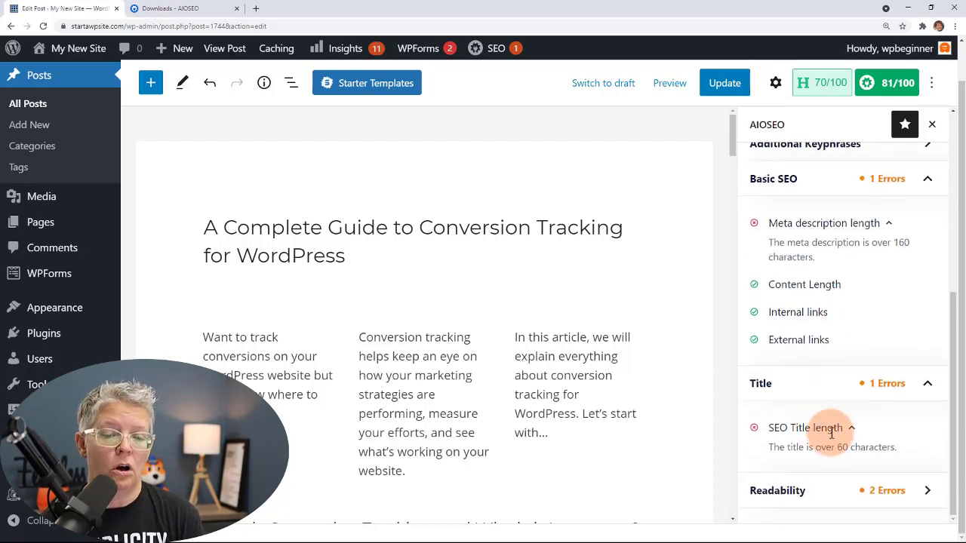
left_click(825, 492)
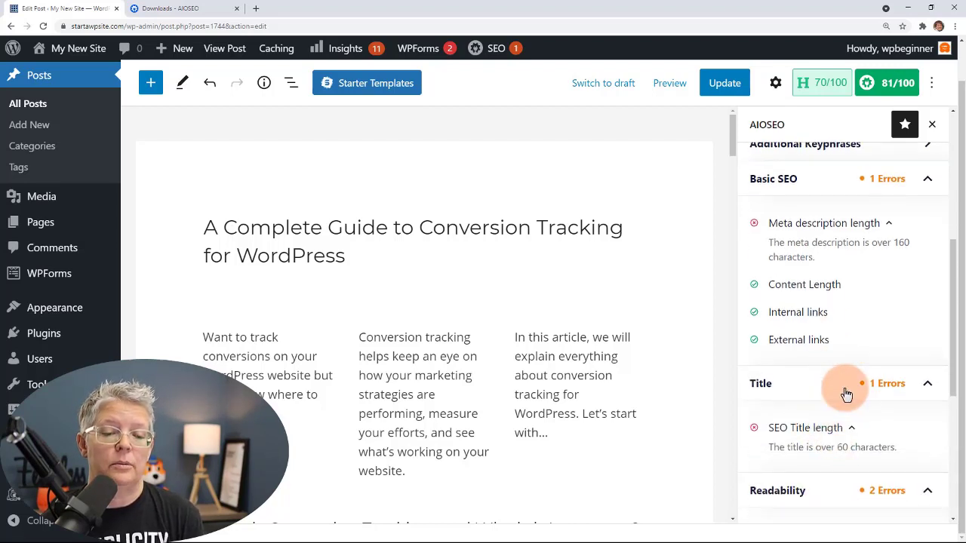
scroll(847, 395, "down", 3)
scroll(846, 394, "down", 2)
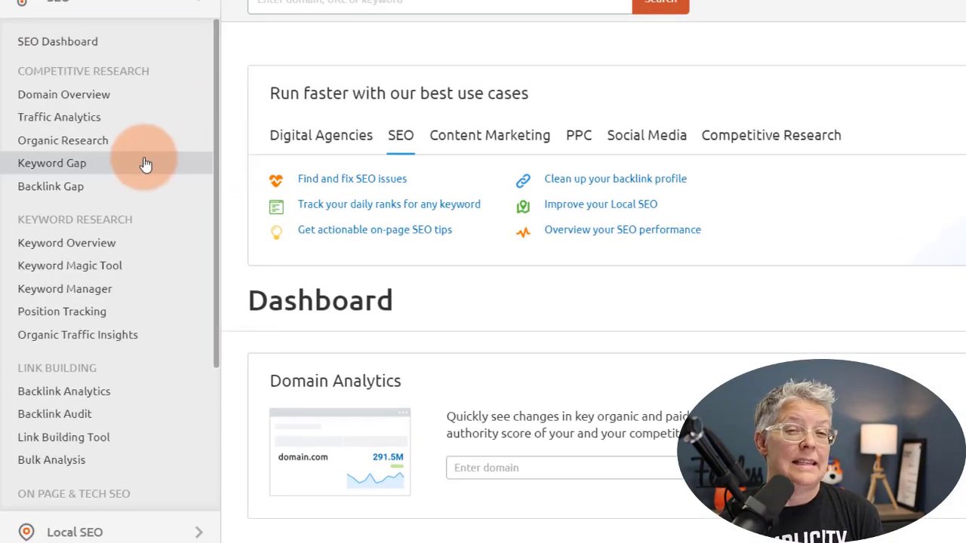
Step: Choose Site Audit under On Page & Tech SEO in the SEMrush sidebar
scroll(140, 167, "down", 2)
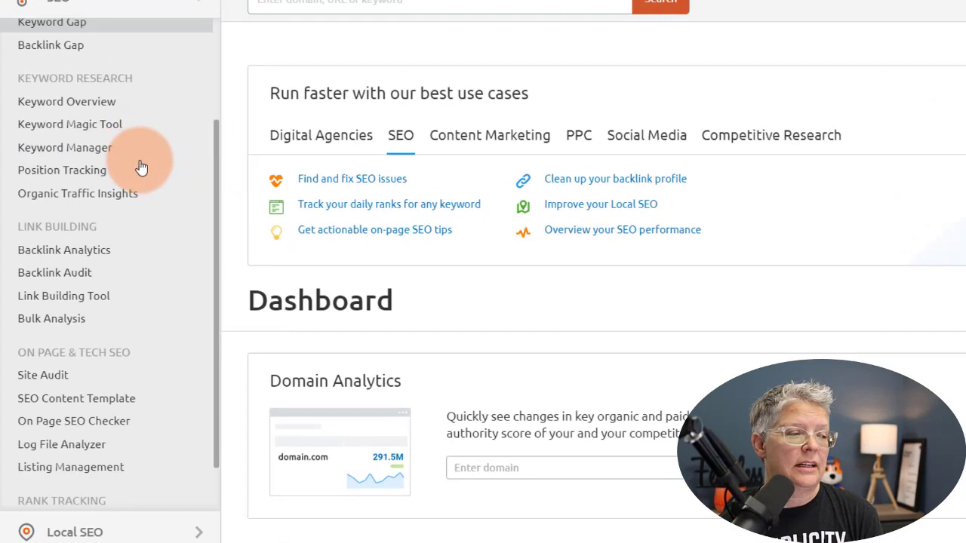
scroll(140, 168, "down", 1)
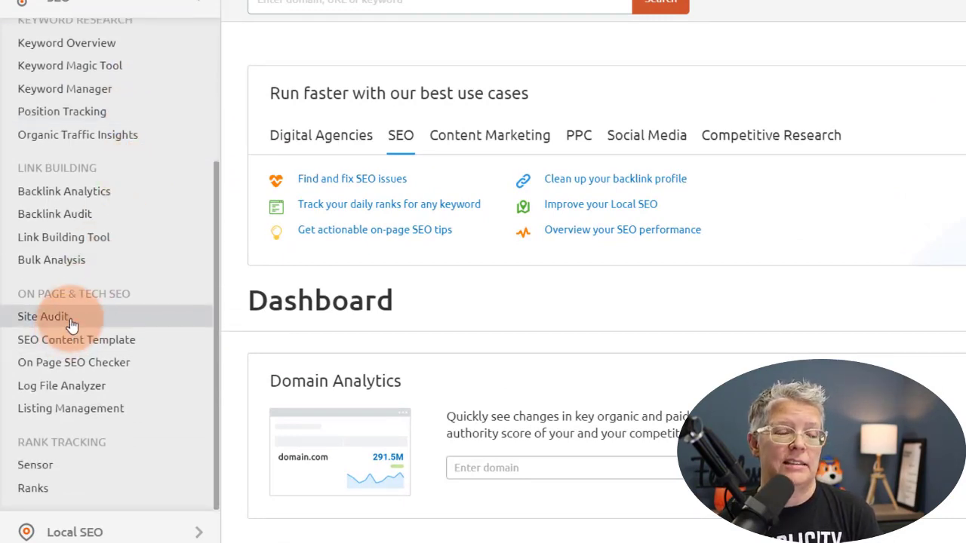
left_click(43, 316)
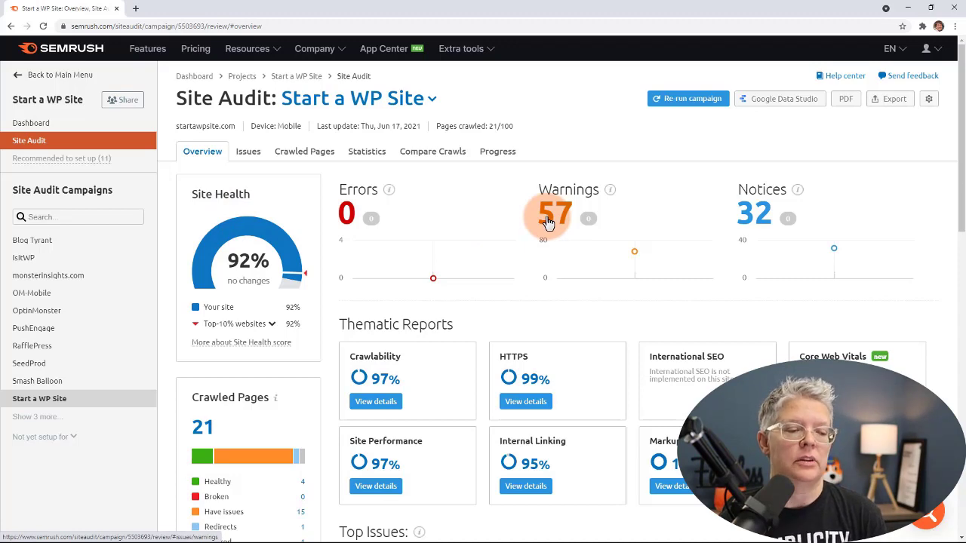
Step: Review the Start a WP Site audit overview: 92% site health, 57 warnings and Top Issues
scroll(483, 264, "down", 2)
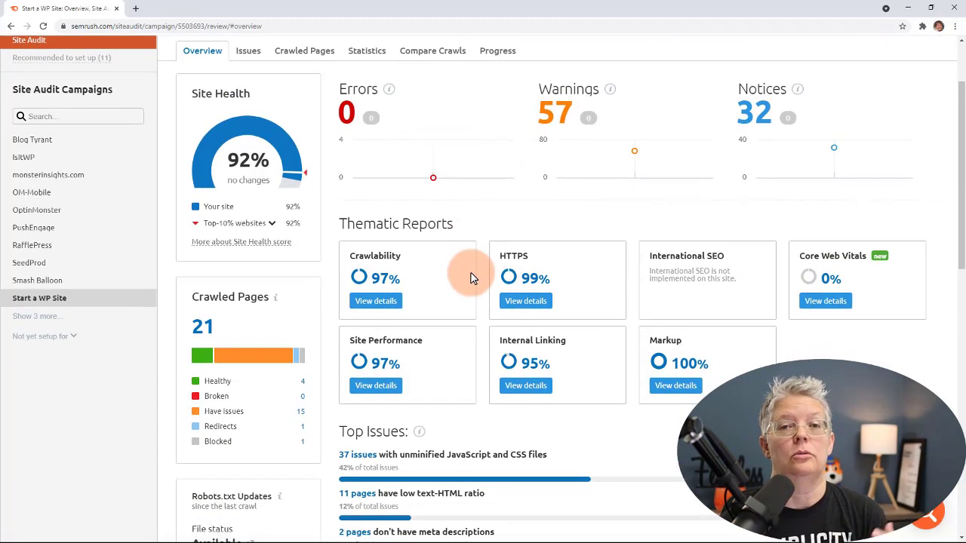
scroll(470, 279, "down", 3)
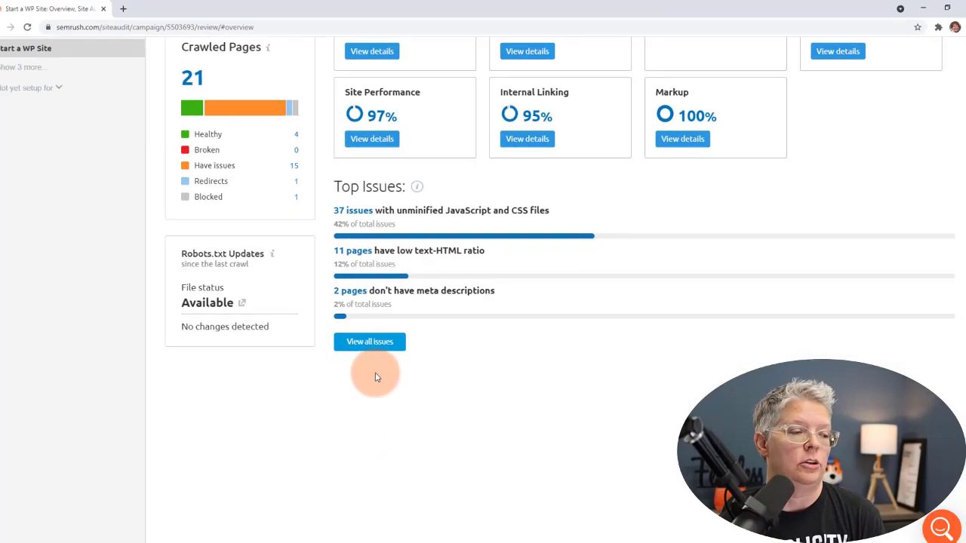
scroll(379, 365, "up", 1)
Step: List the 11 pages with low text-HTML ratio, then return to the audit overview
left_click(368, 320)
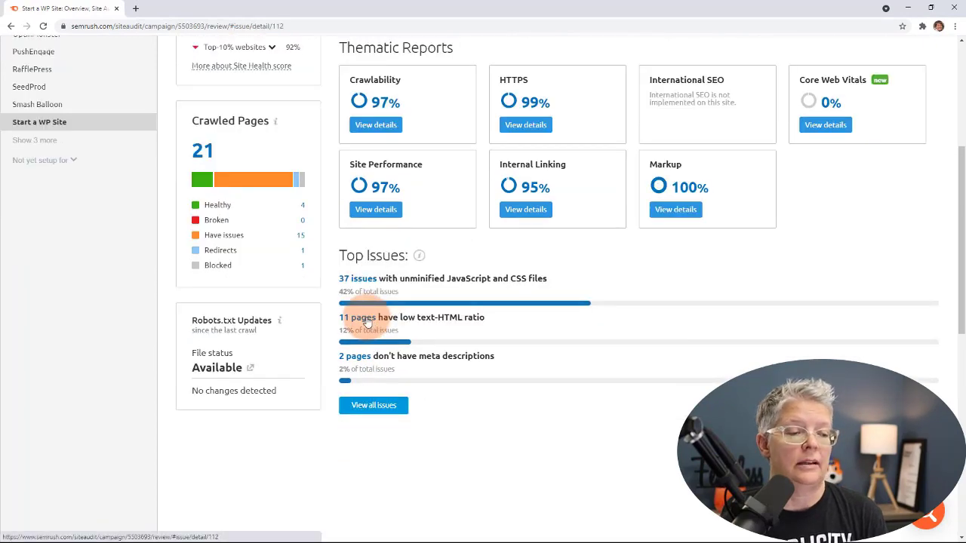
scroll(367, 323, "up", 1)
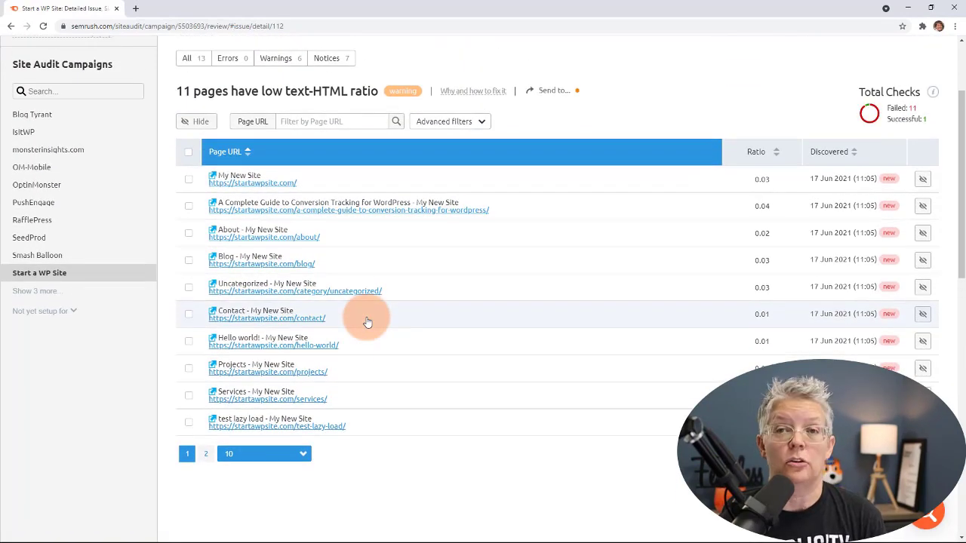
key("alt+Left")
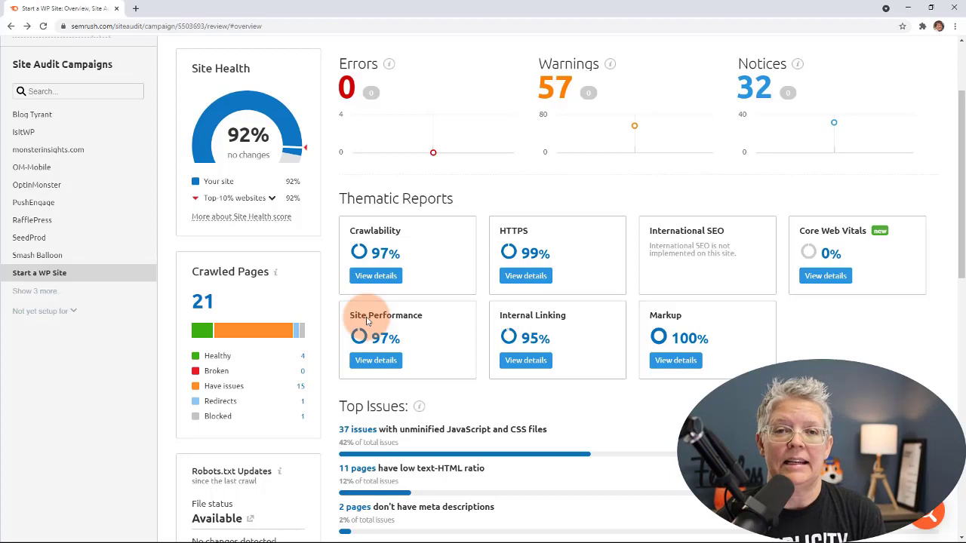
scroll(367, 320, "up", 2)
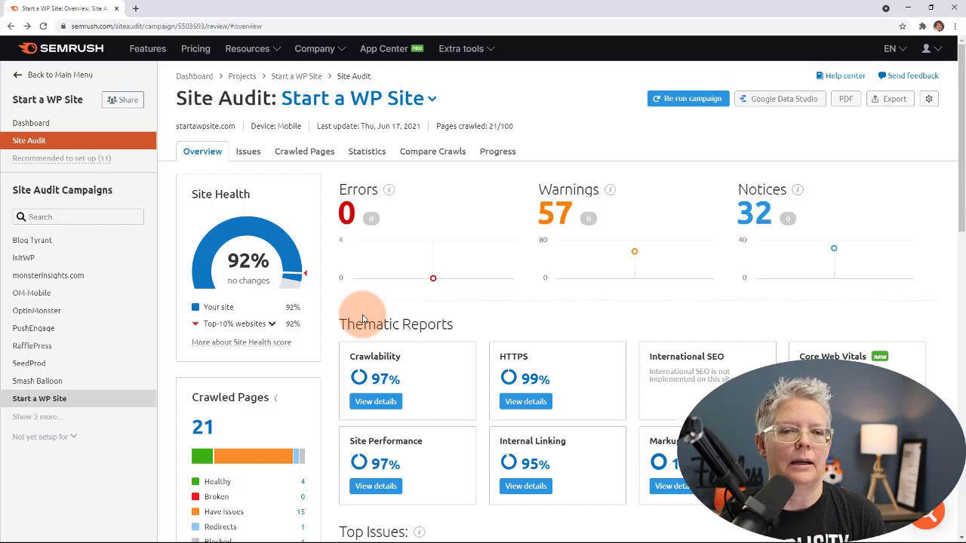
left_click(50, 358)
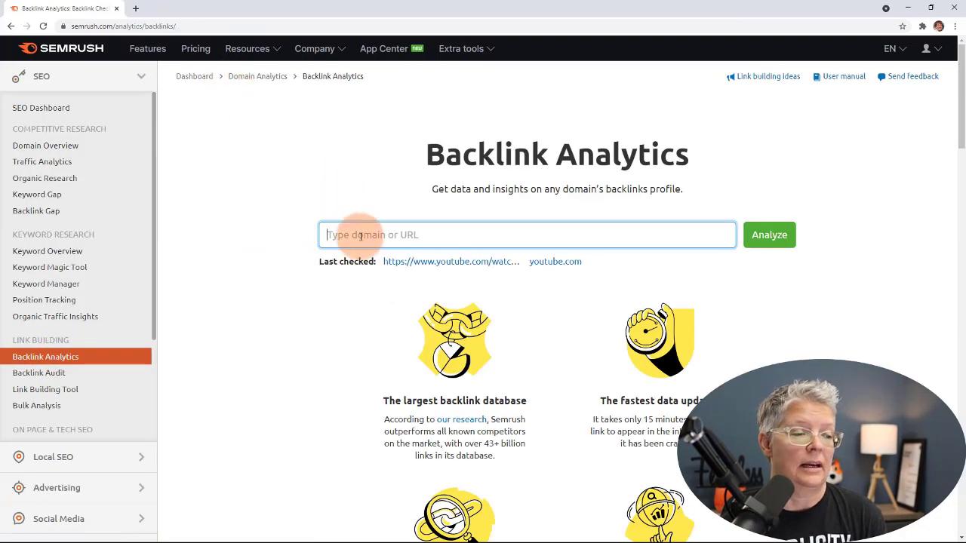
type("https://startawpsite.com/")
left_click(769, 233)
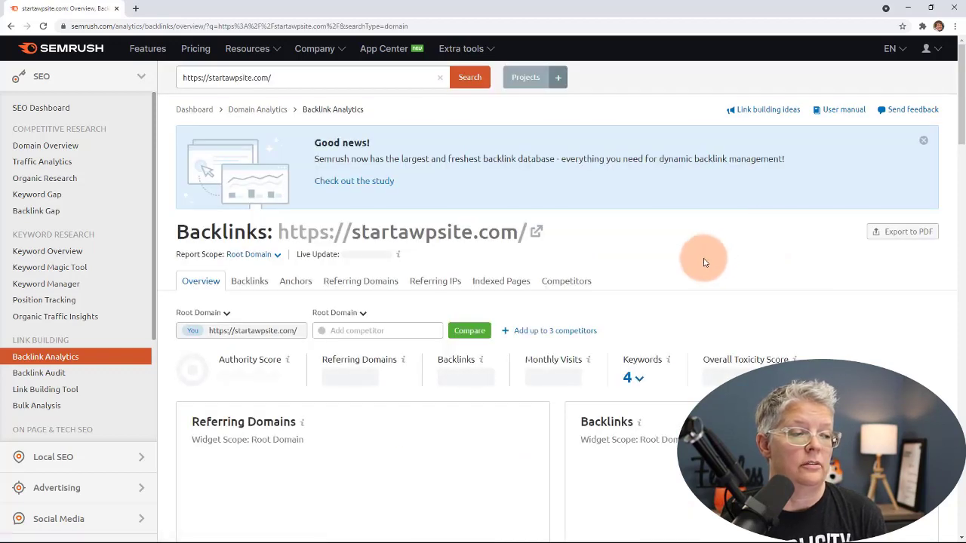
scroll(704, 263, "down", 1)
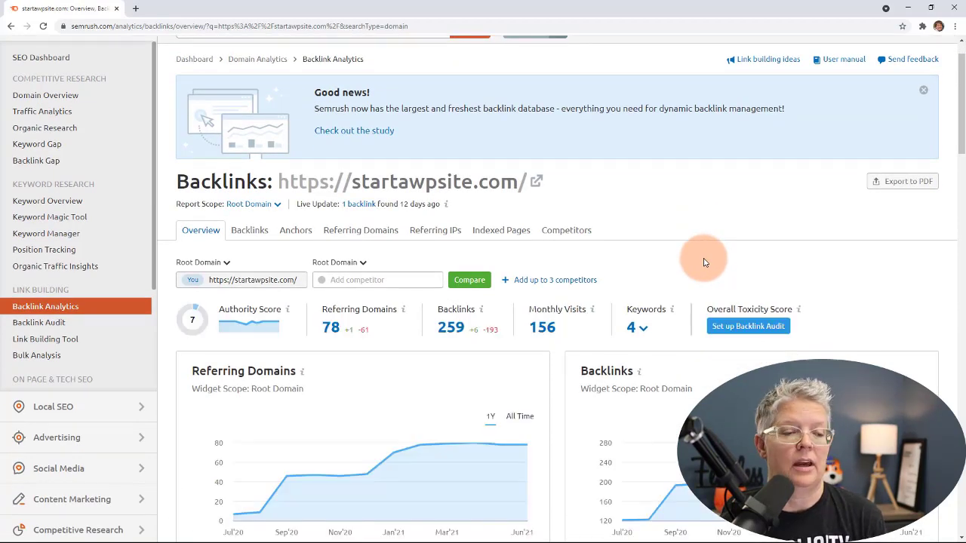
scroll(704, 263, "down", 5)
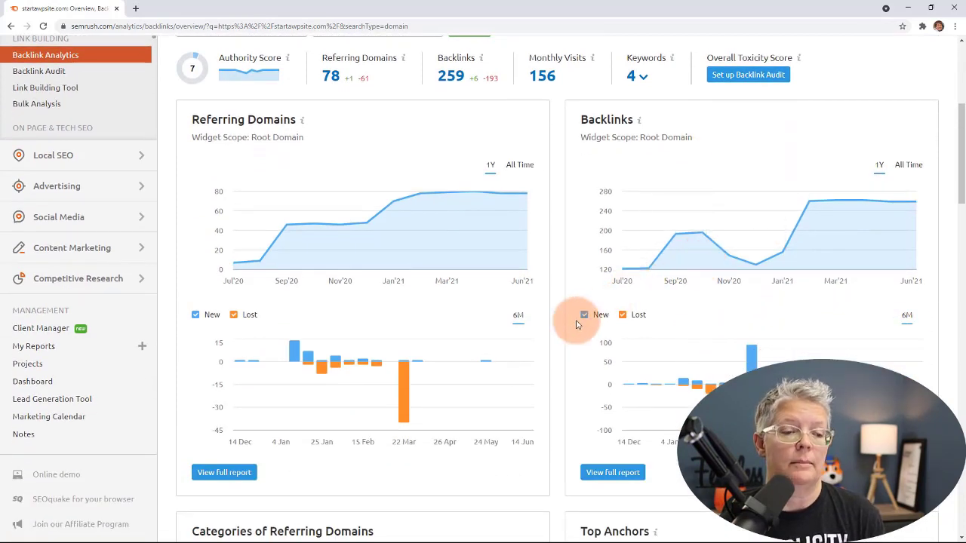
scroll(563, 339, "down", 6)
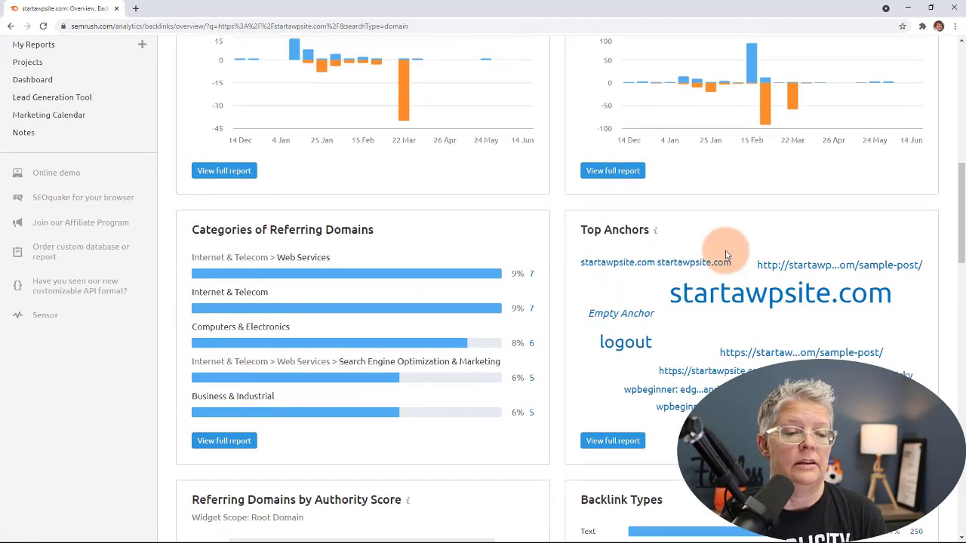
scroll(568, 308, "down", 3)
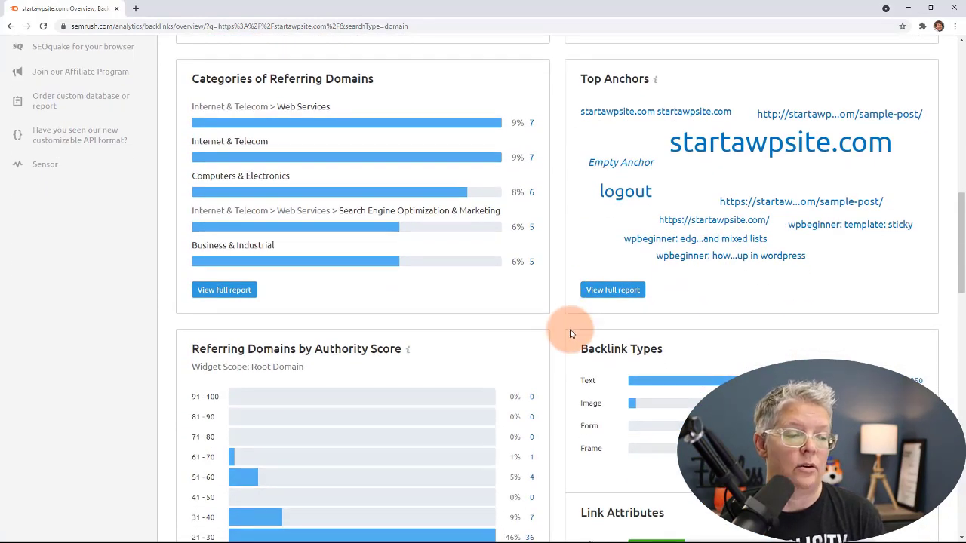
scroll(558, 317, "up", 15)
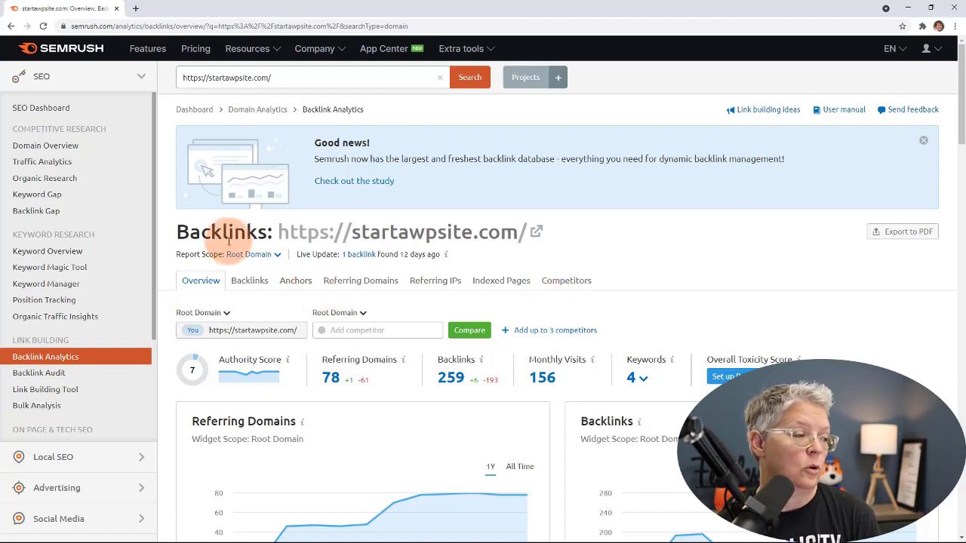
Step: Check startawpsite.com's Organic Research trend chart, then its single ranking keyword at position 64
left_click(45, 178)
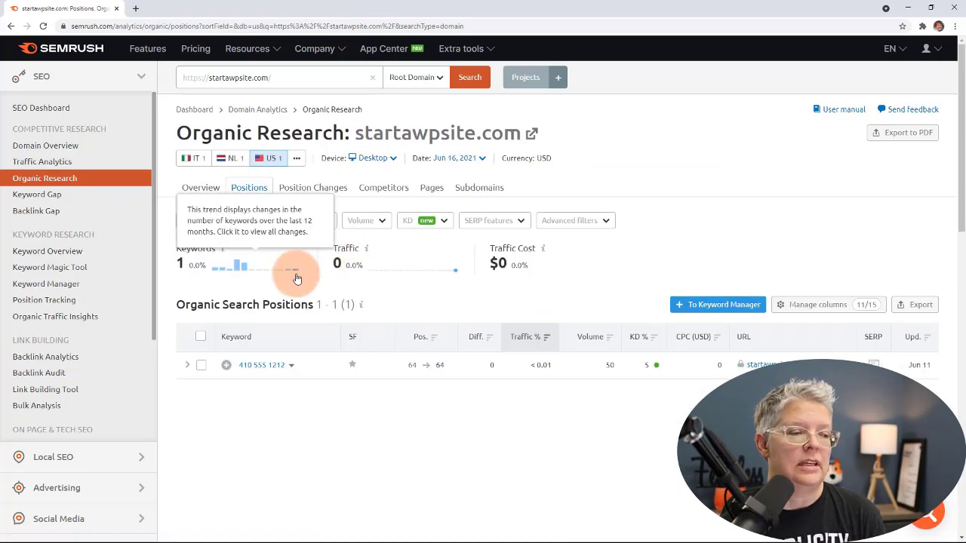
scroll(297, 278, "down", 1)
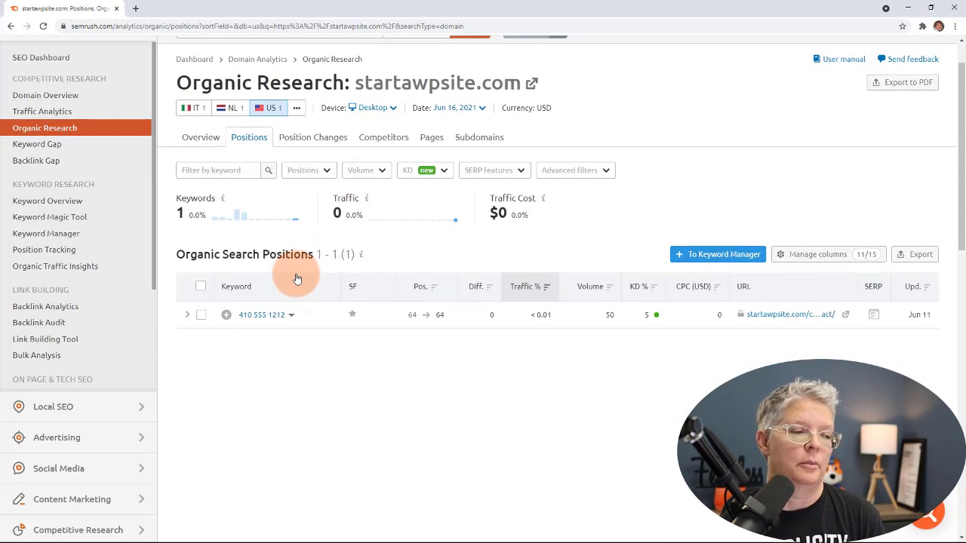
key("alt+Left")
scroll(306, 289, "down", 3)
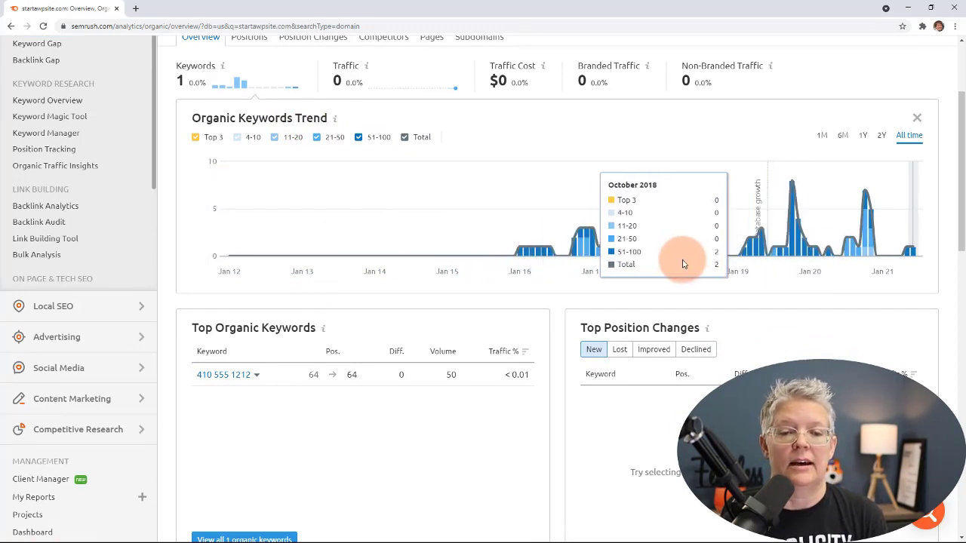
scroll(587, 270, "down", 2)
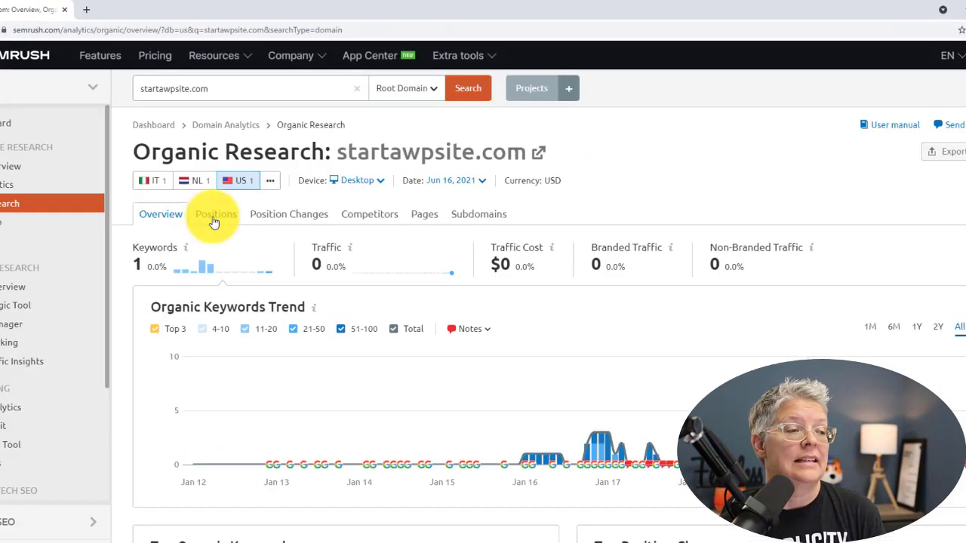
left_click(207, 224)
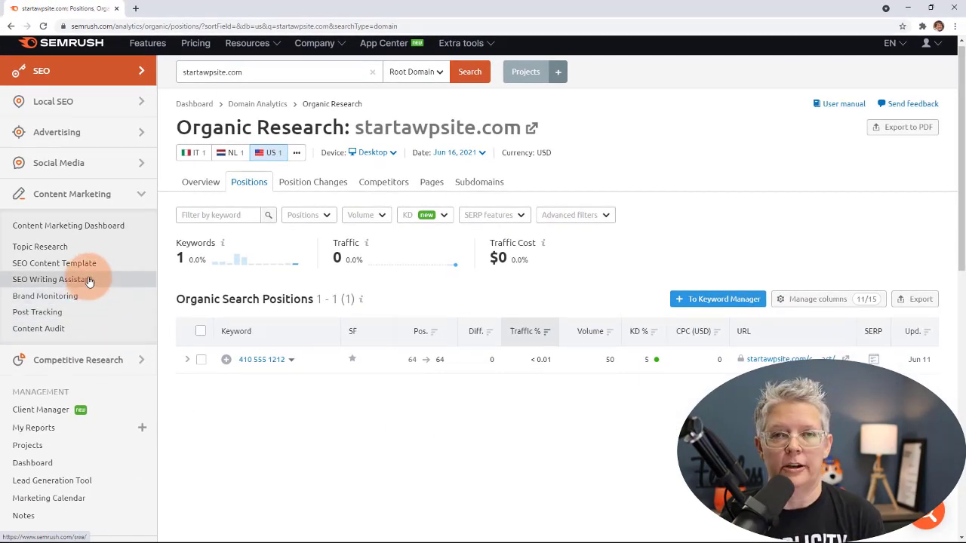
Step: Show the connected 'embed google map wordpress' template scored Good 7.9/10 in SEO Writing Assistant
left_click(89, 281)
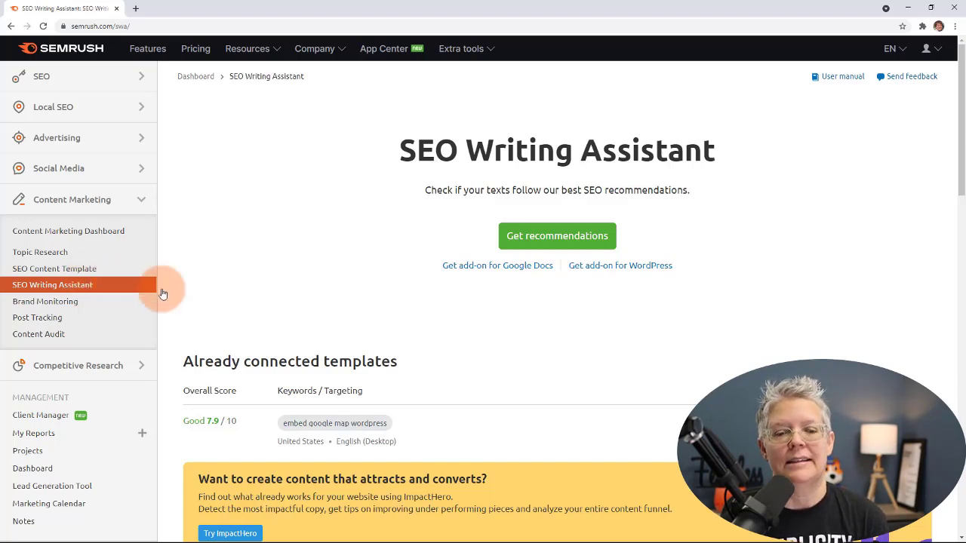
scroll(301, 340, "down", 2)
scroll(305, 346, "up", 2)
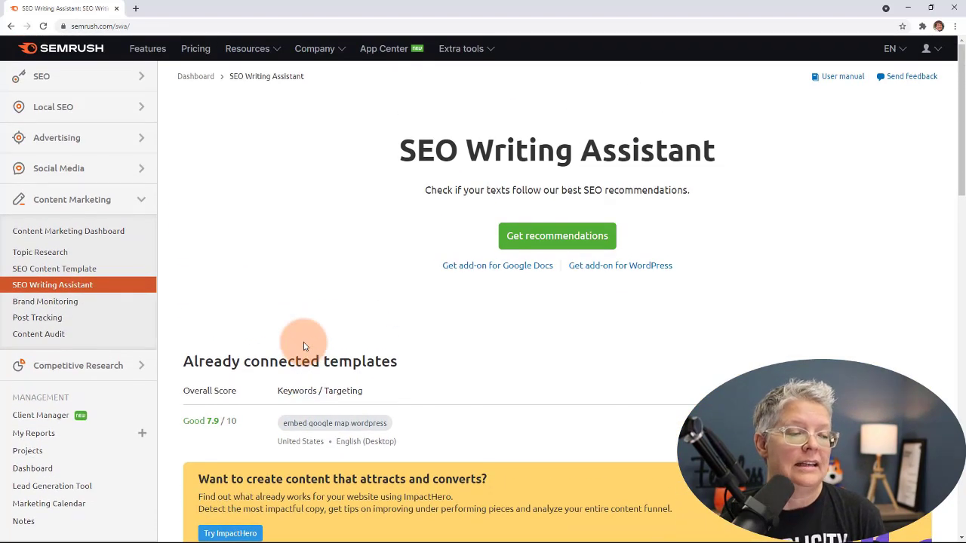